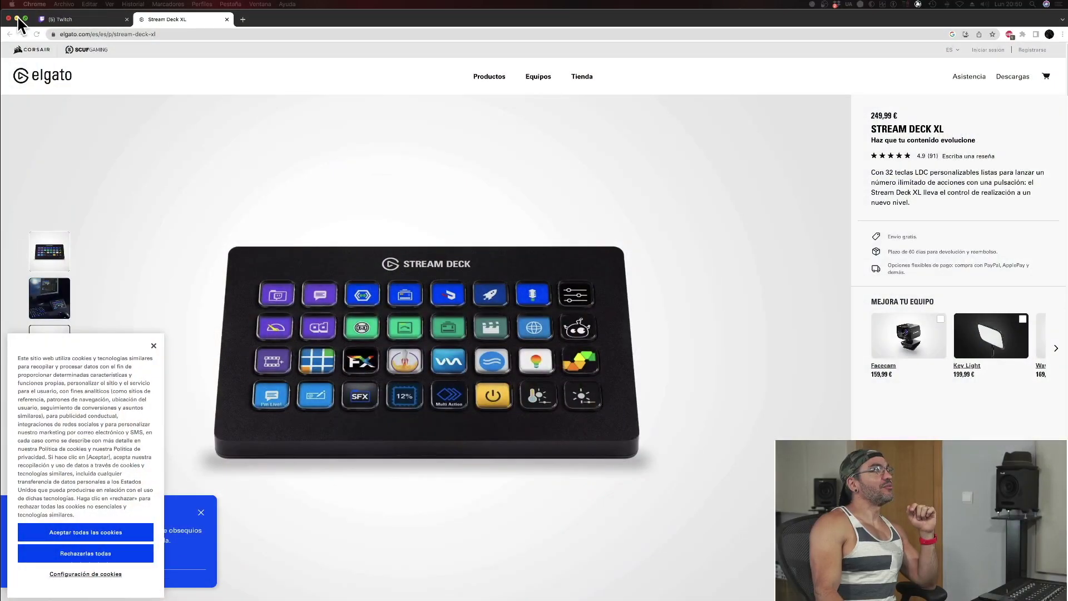
Step: Put the browser window away and open the SoundFlow editor
click(17, 19)
click(812, 4)
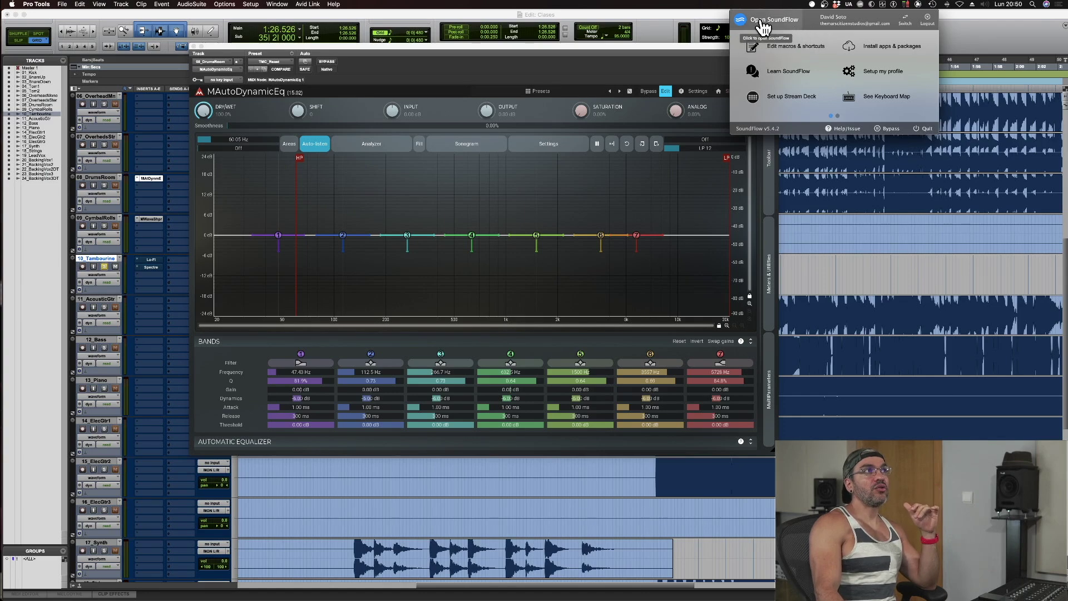
key(super+Tab)
click(772, 22)
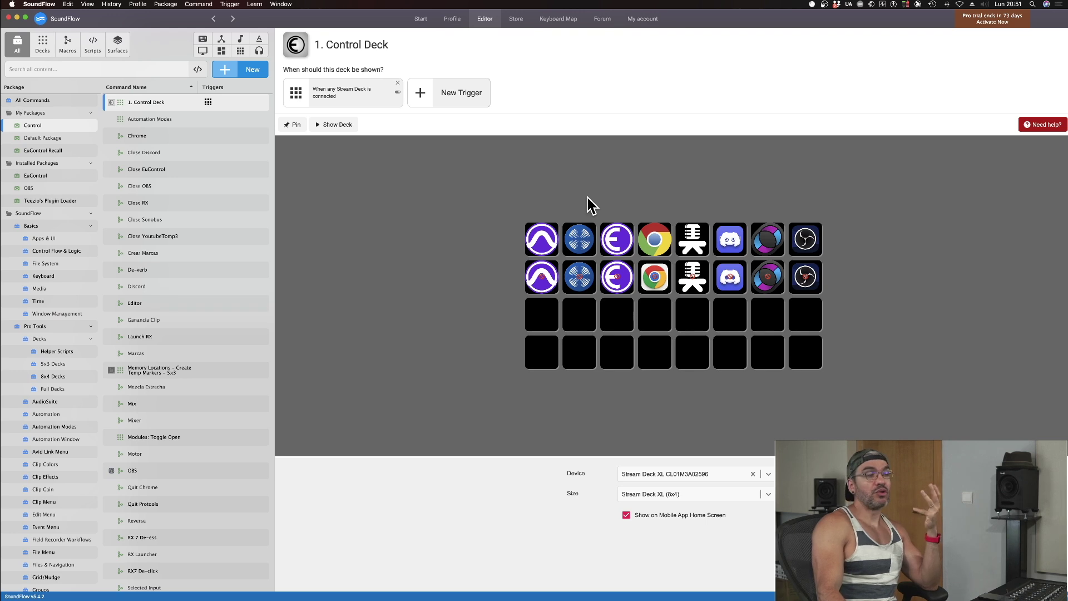
Step: Open the Pro Tools folder in the Control Deck and examine its command buttons
click(545, 235)
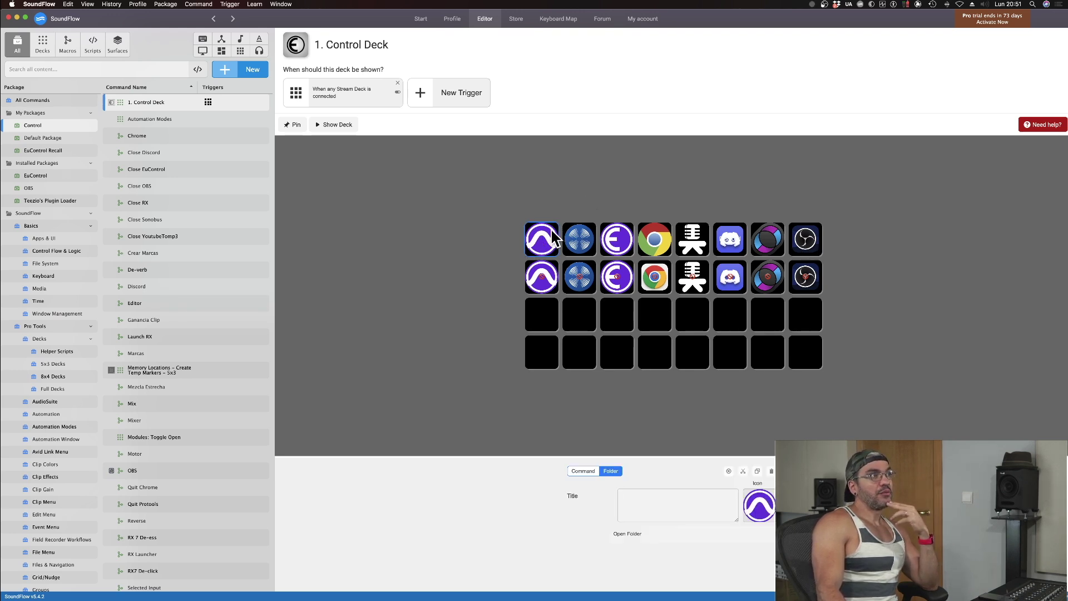
double_click(545, 239)
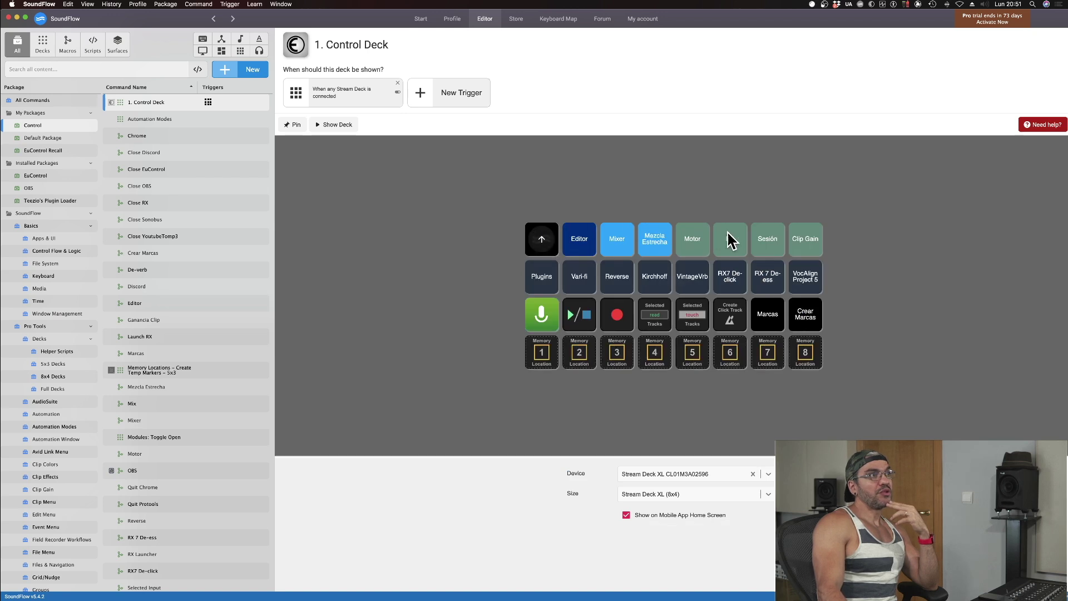
double_click(548, 278)
double_click(544, 245)
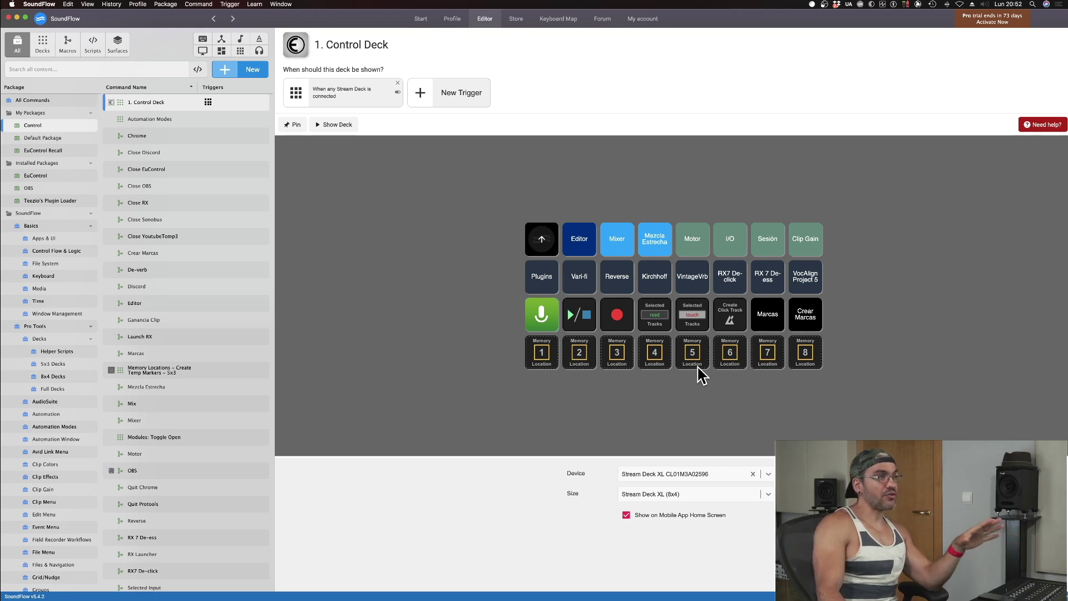
Step: View the deck's Plugins subfolder and return to the Pro Tools folder
click(540, 275)
double_click(539, 274)
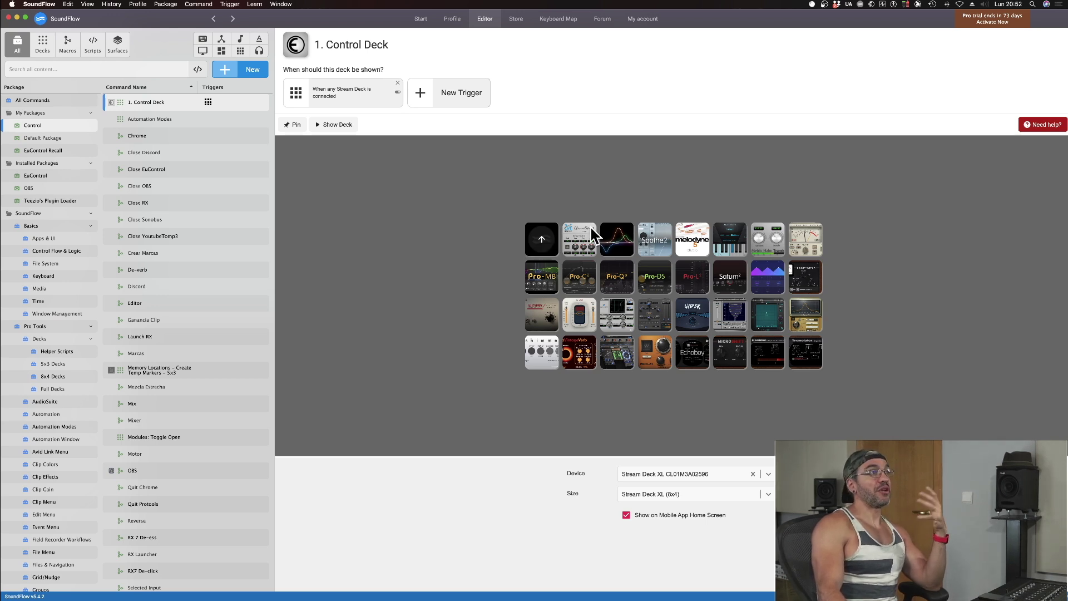
click(547, 243)
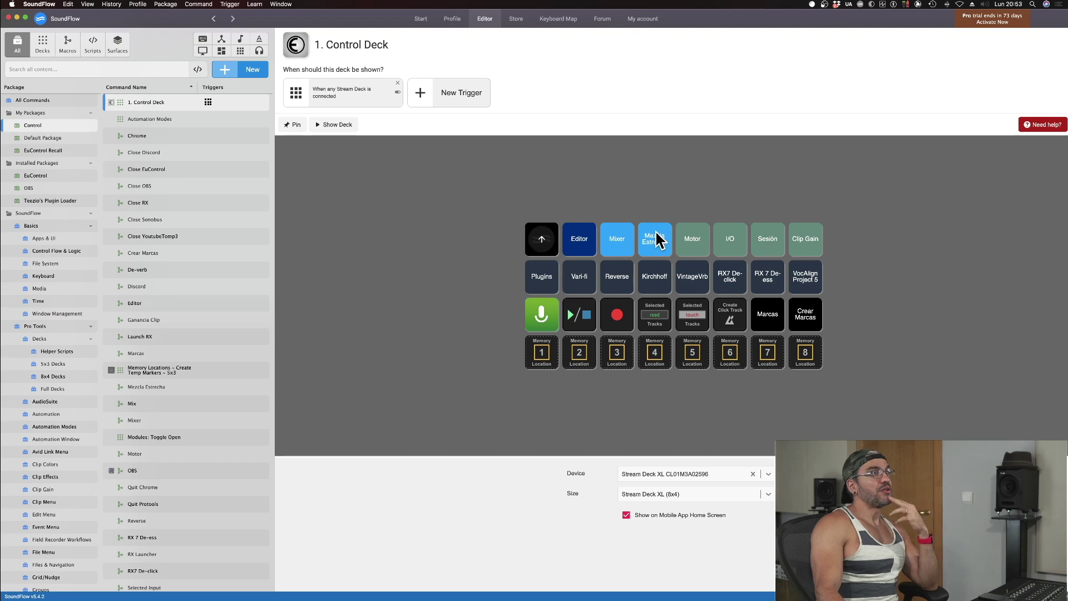
Step: Switch to Pro Tools and close the MAutoDynamicEq plug-in window
mouse_move(3, 115)
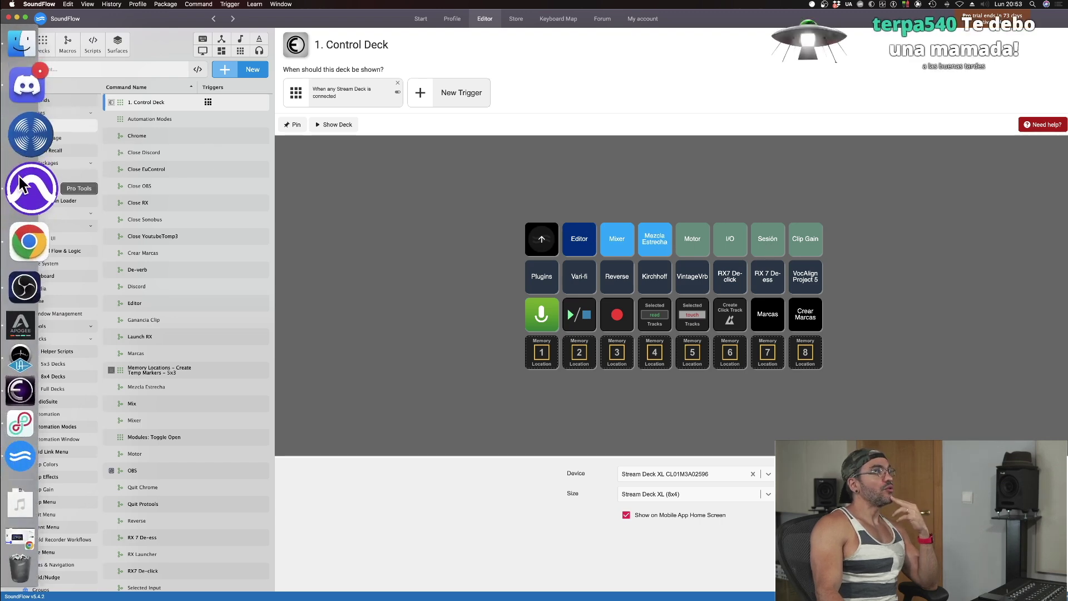
click(21, 192)
key(super+w)
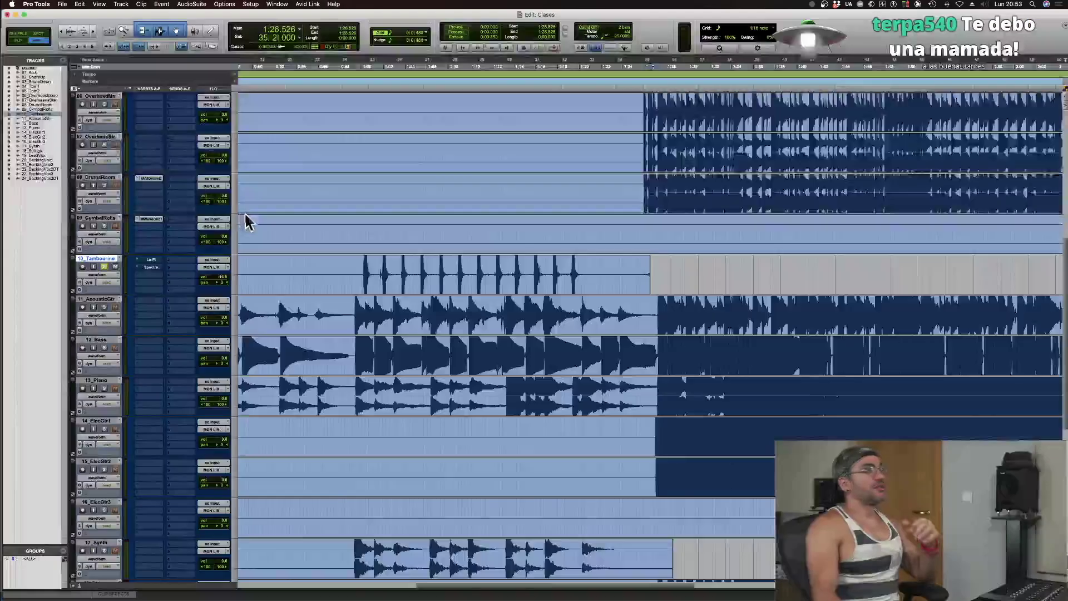
Step: Delete all tracks from 01_Kick through the last backing vocal track together with their clips, keeping Master 1
scroll(248, 219, up, 10)
click(99, 221)
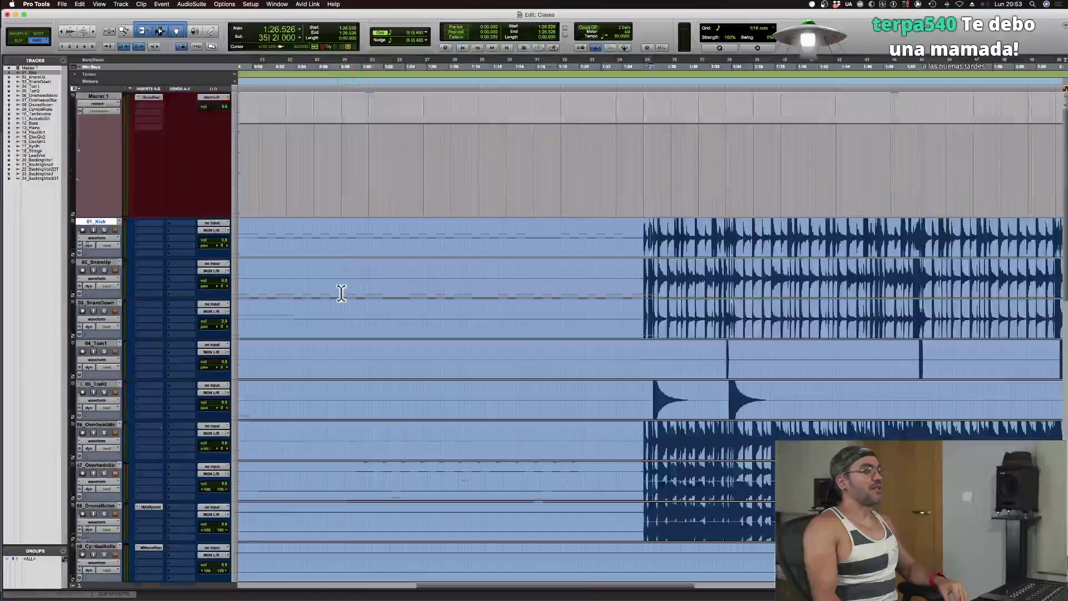
scroll(336, 311, down, 10)
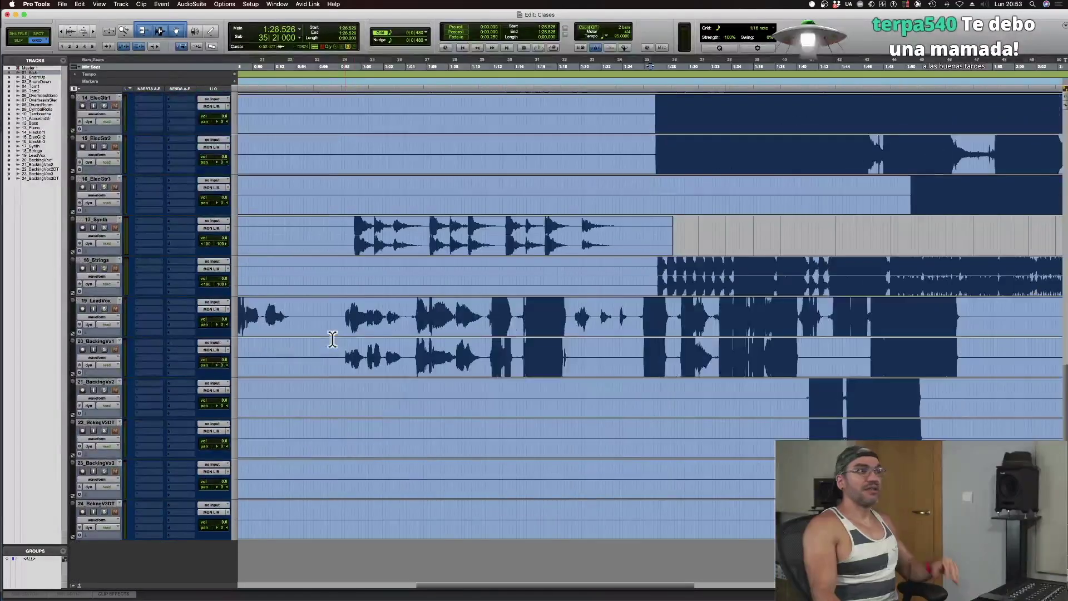
shift+click(99, 504)
right_click(102, 499)
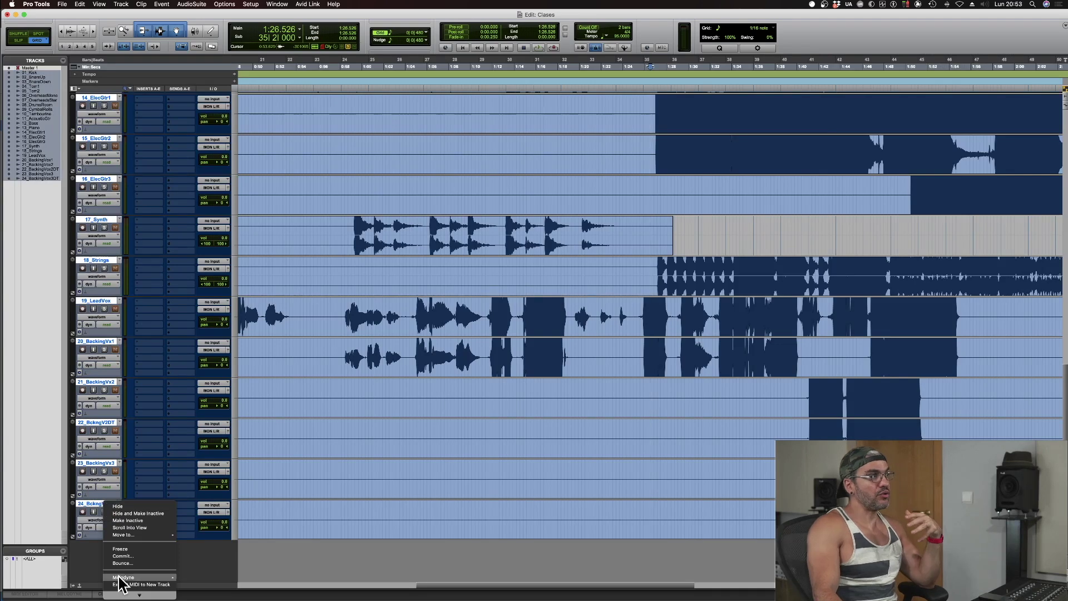
click(123, 593)
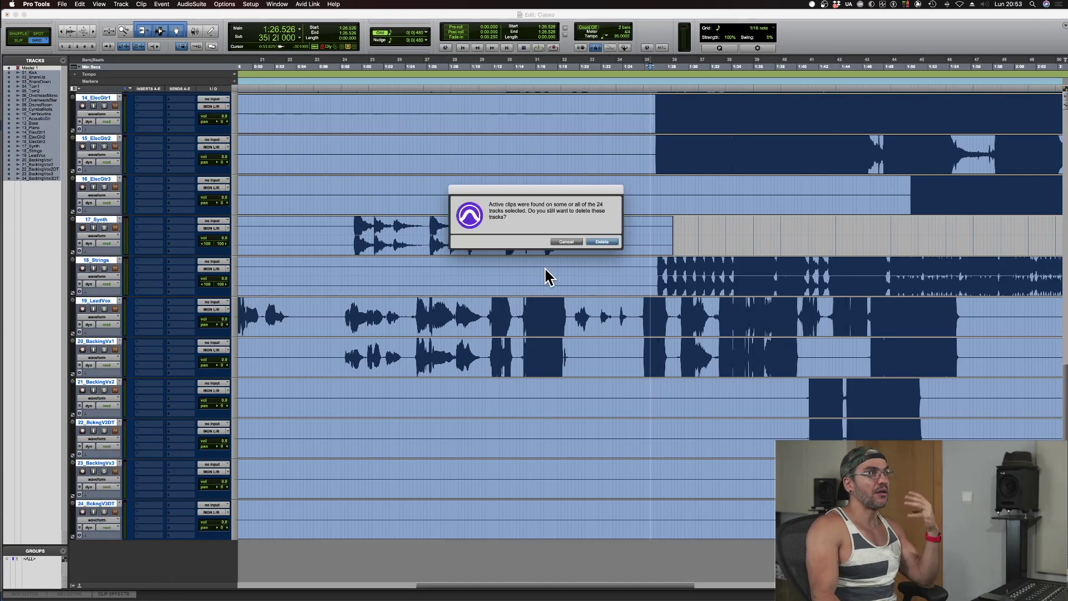
click(603, 241)
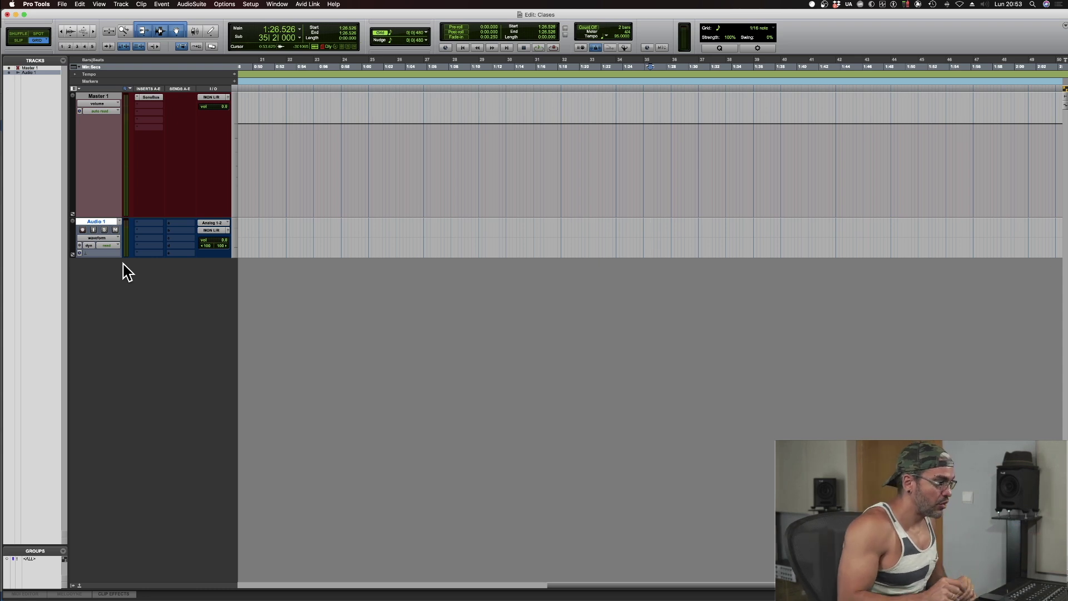
Step: Create 40 mono audio tracks from the Mix window and route their outputs to Bus 1-2
key(super+equal)
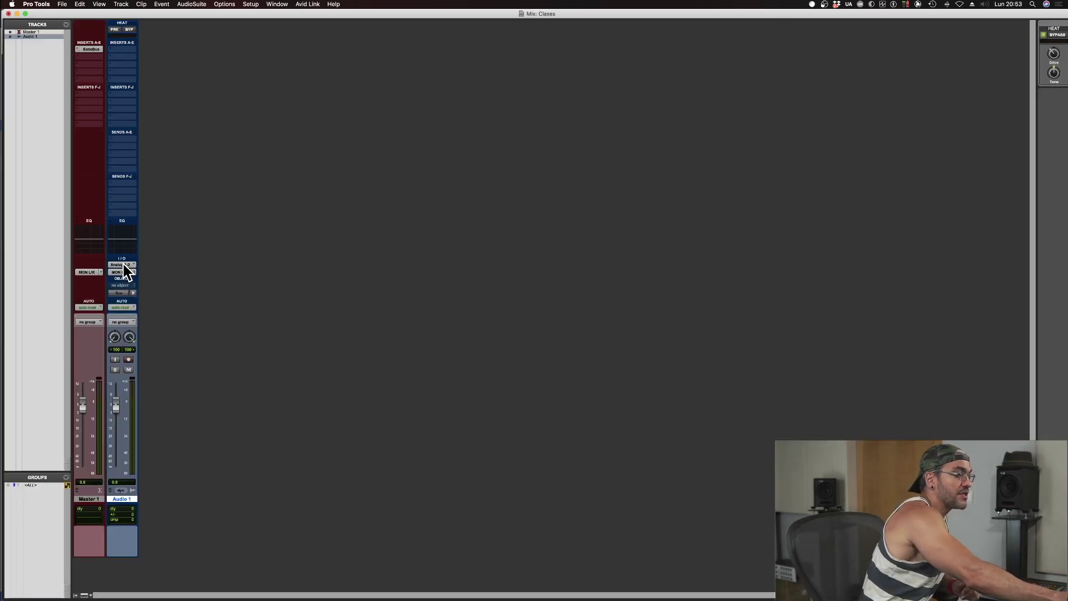
key(shift+super+n)
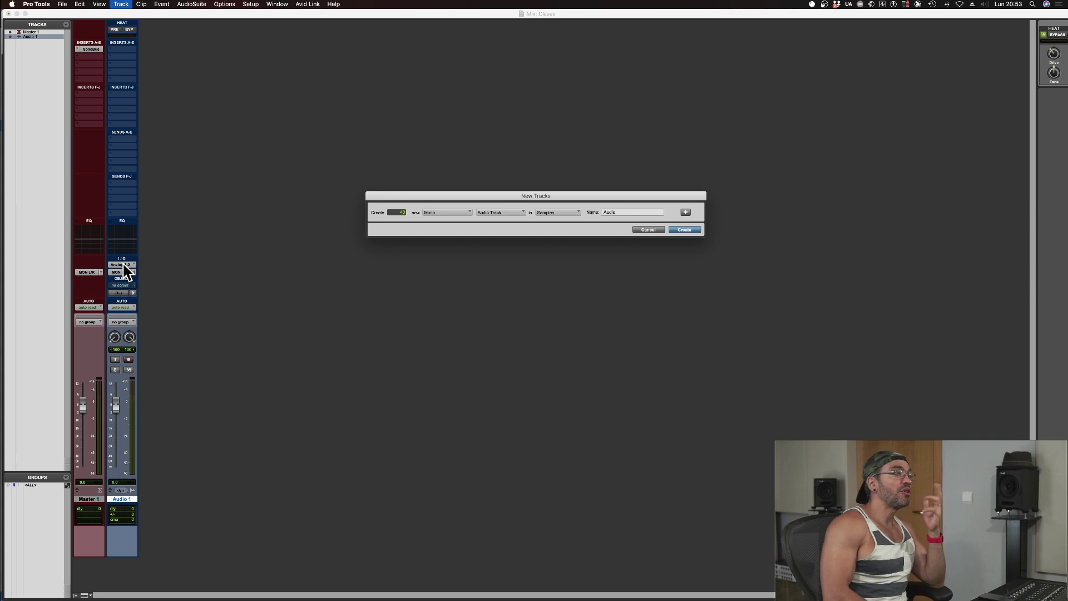
key(Return)
key(ctrl+alt+super+m)
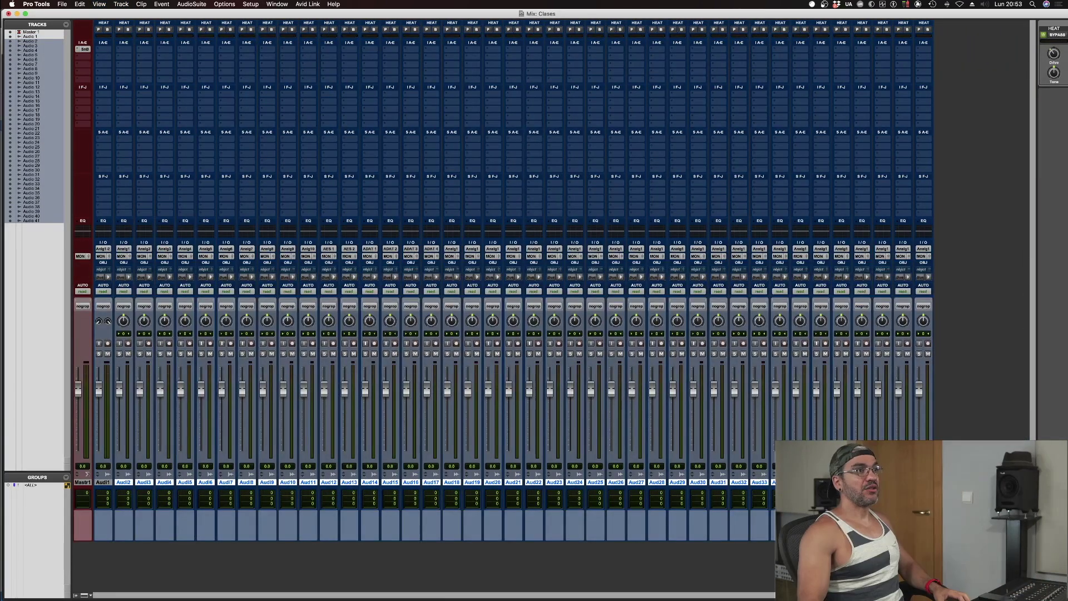
click(121, 254)
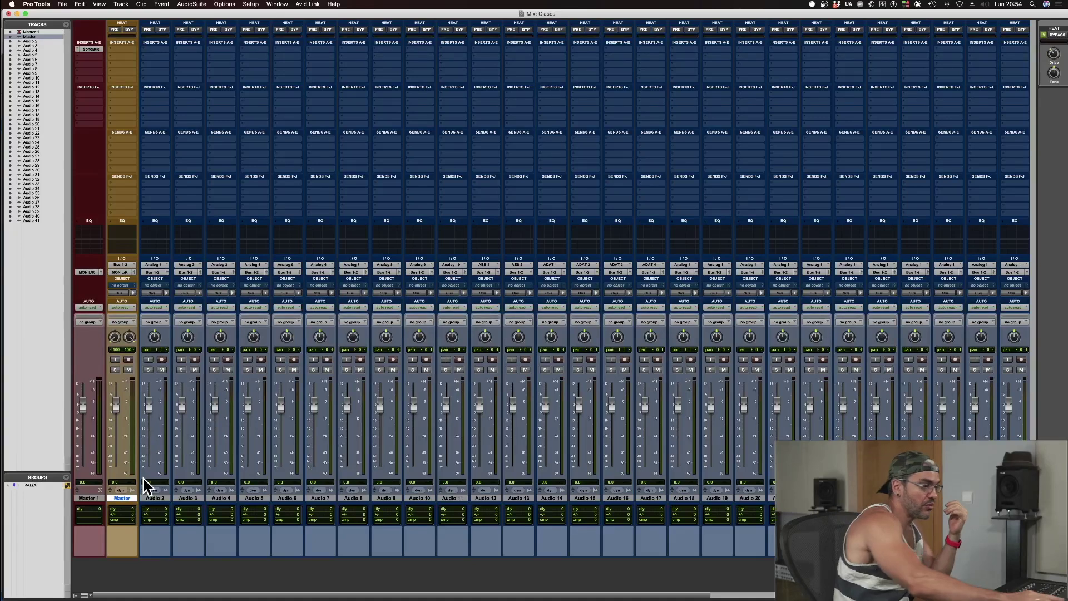
Step: Show the Edit window and toggle input monitoring on the Master track off and back on
key(super+equal)
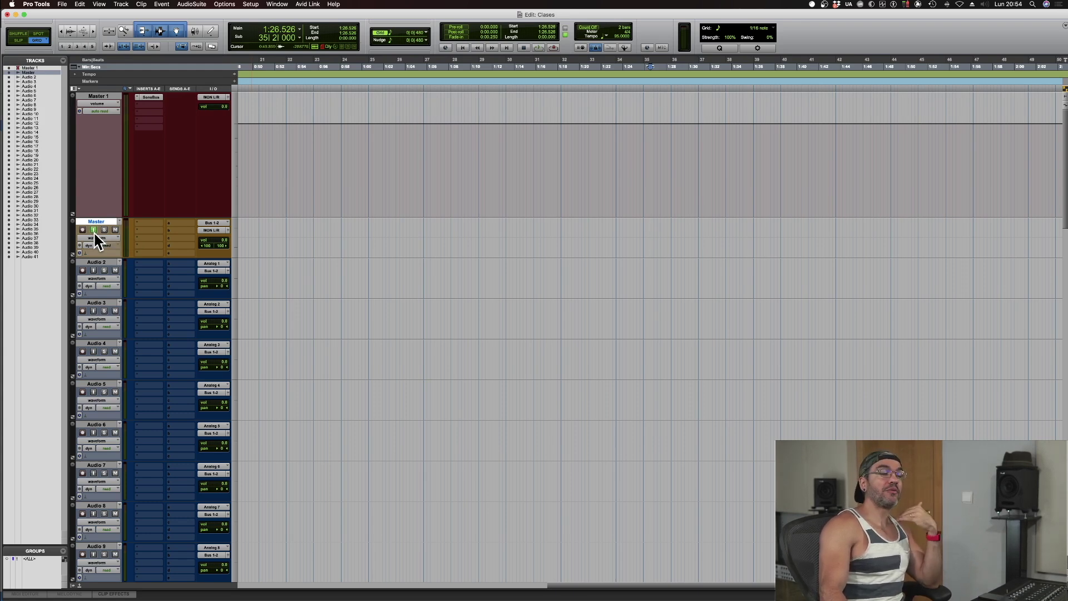
click(94, 231)
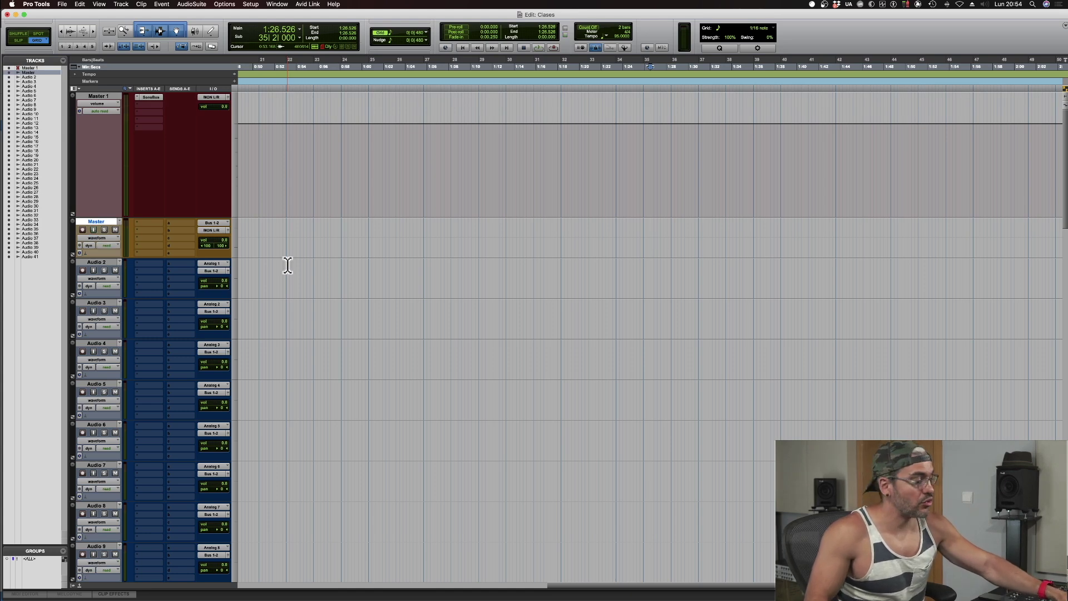
key(shift+i)
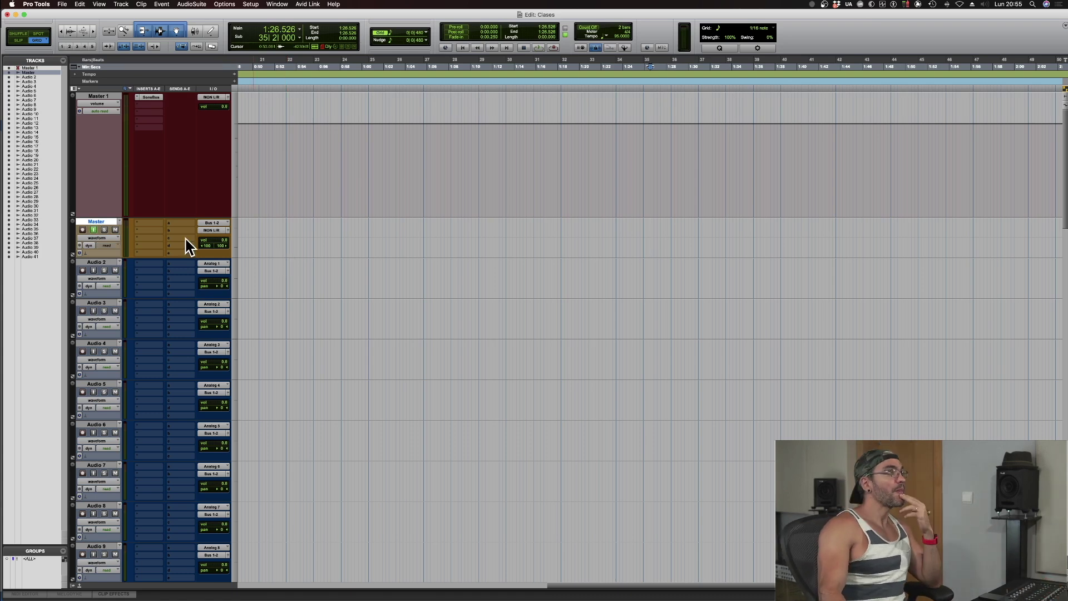
Step: Open the AudioSuite Reverse, RX 7 De-click and RX 7 De-ess plug-in windows one after another
key(super+shift+r)
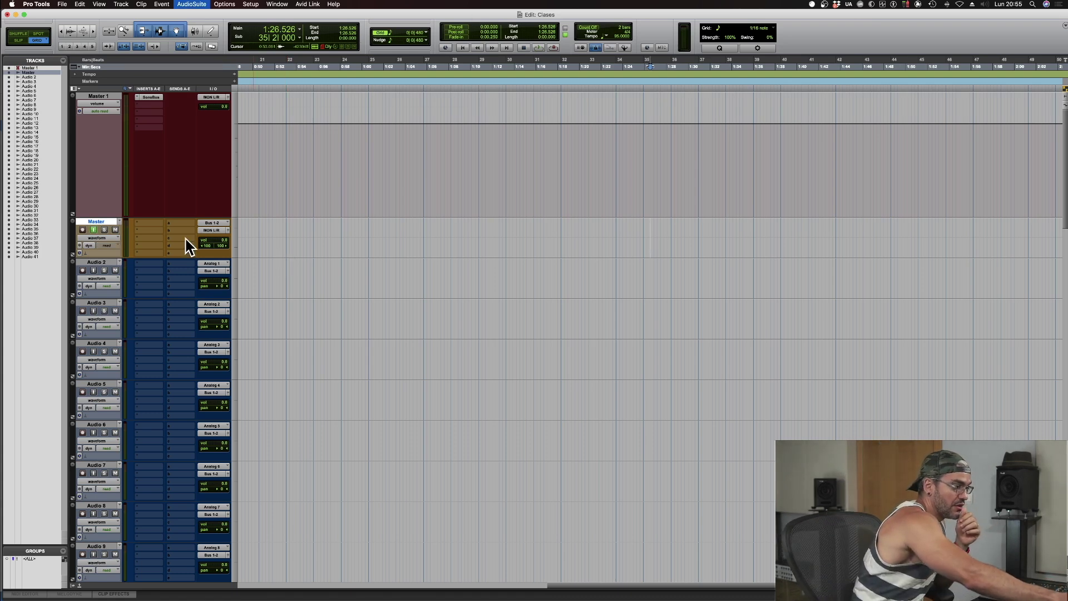
key(super+shift+v)
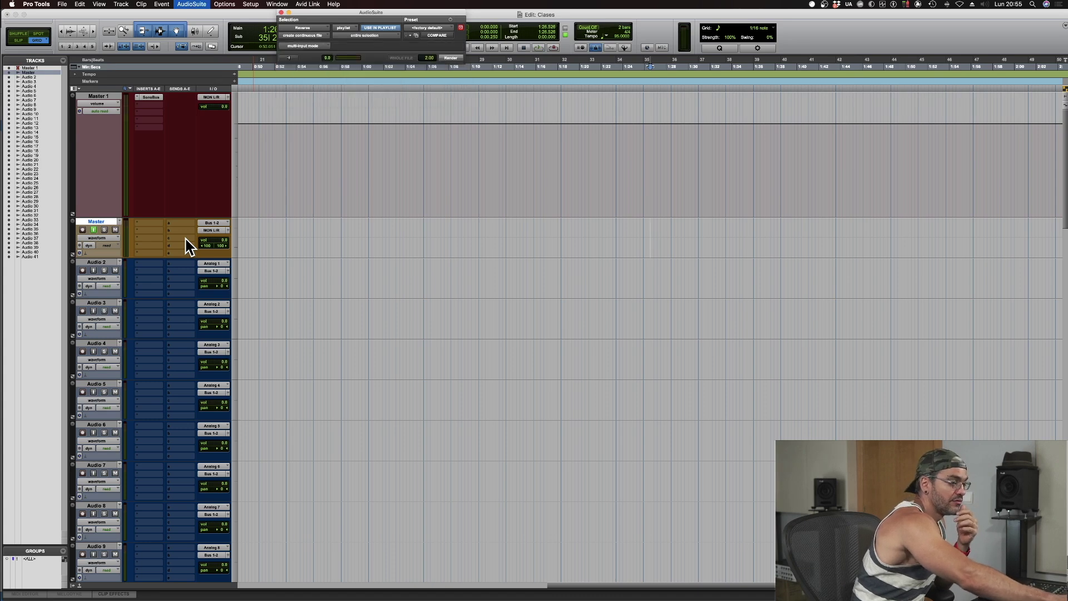
key(super+shift+v)
key(super+shift+d)
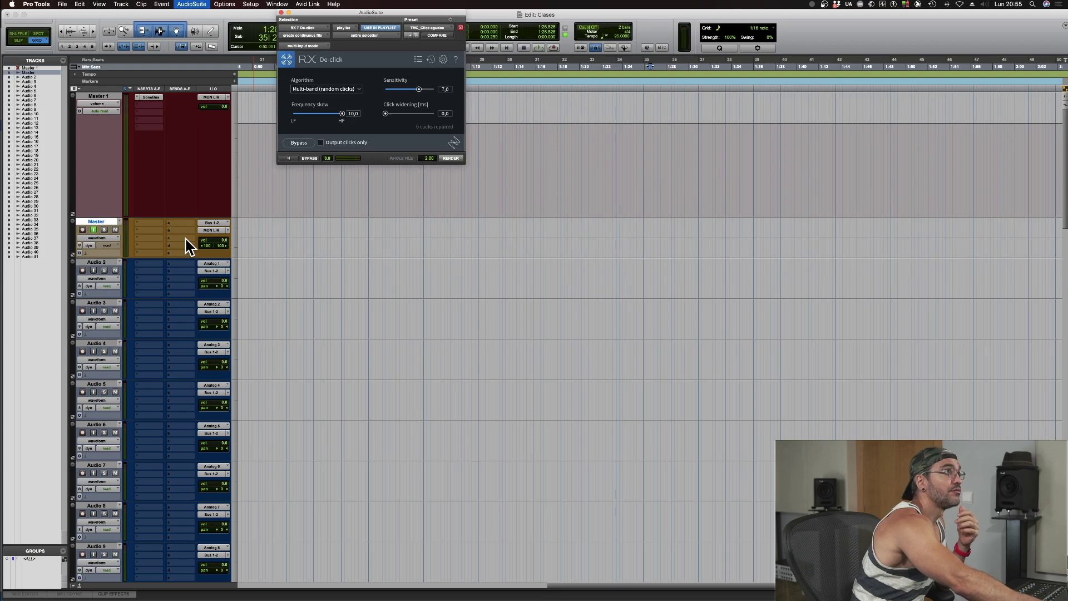
key(super+shift+s)
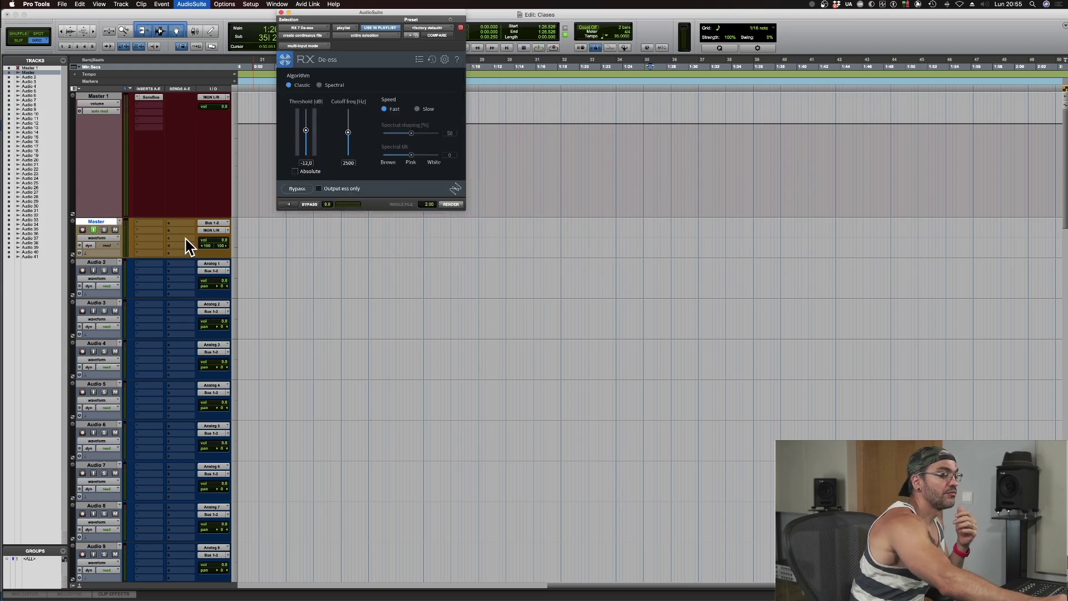
Step: View the Playback Engine settings and the I/O Setup, closing each without changes
key(super+shift+p)
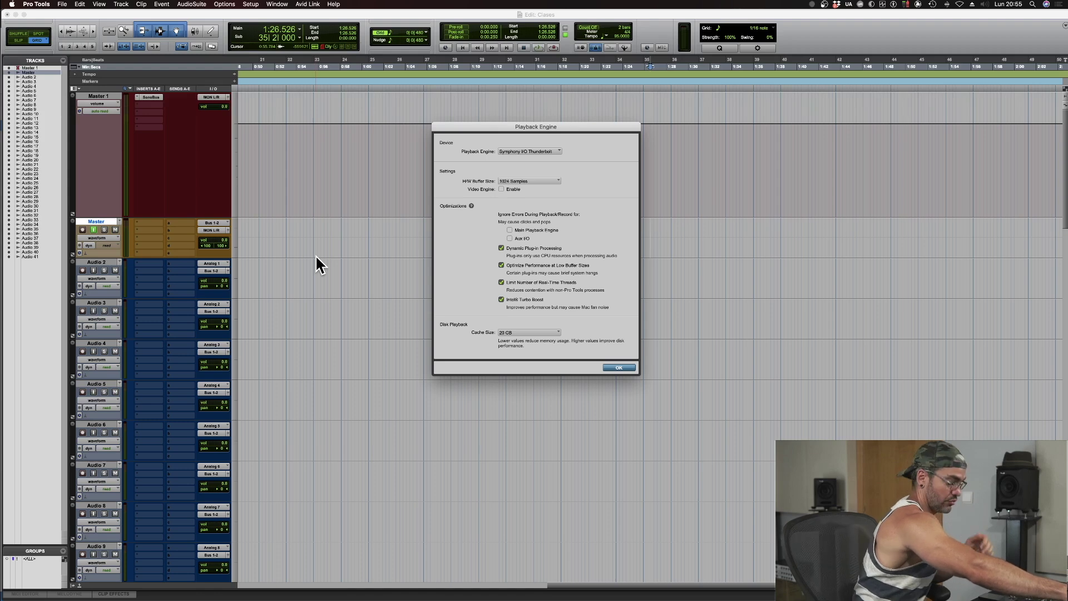
key(Return)
key(super+shift+i)
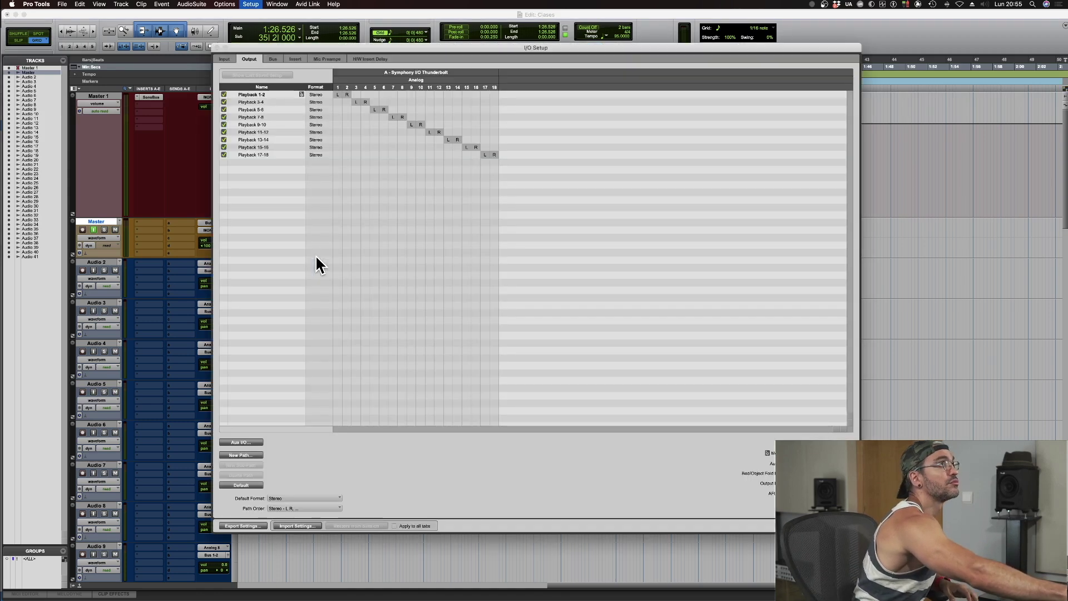
key(Return)
Step: Set the session's pan depth to -3.0 dB in Session Setup and close the window
key(super+2)
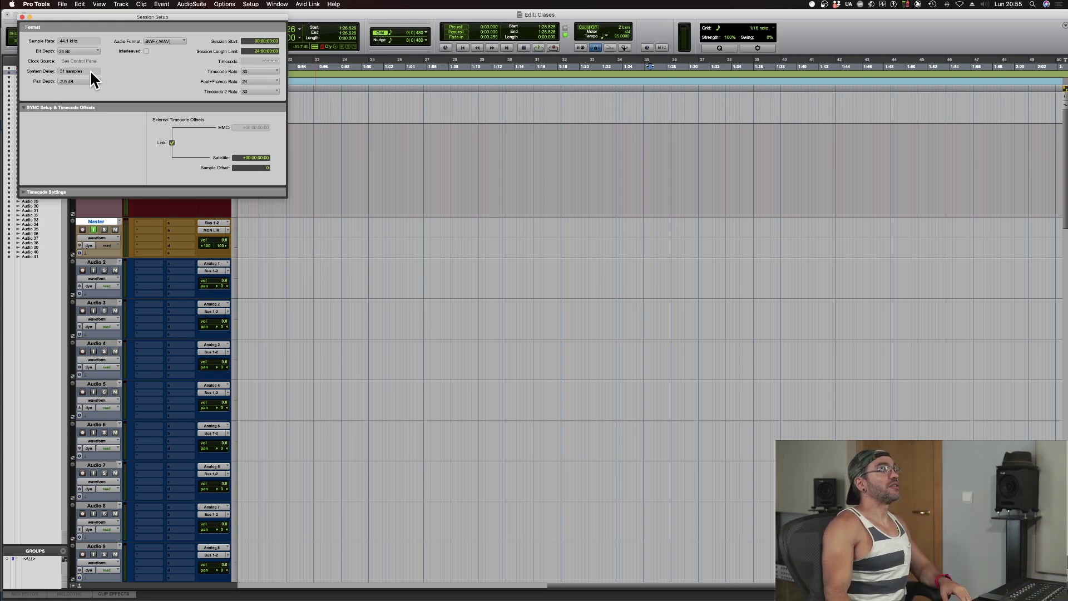
click(83, 81)
click(82, 91)
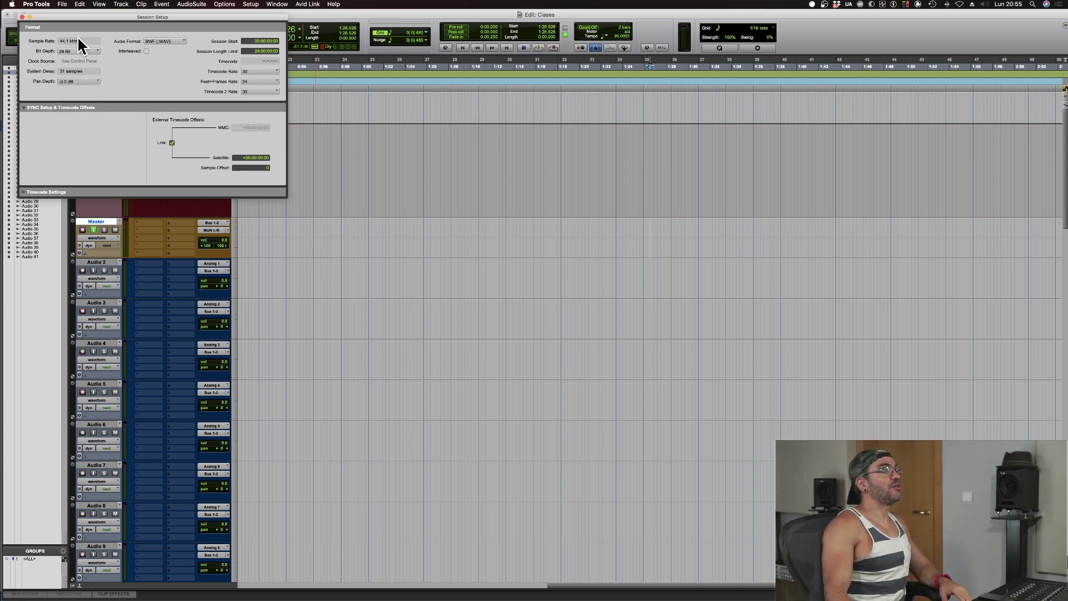
click(22, 17)
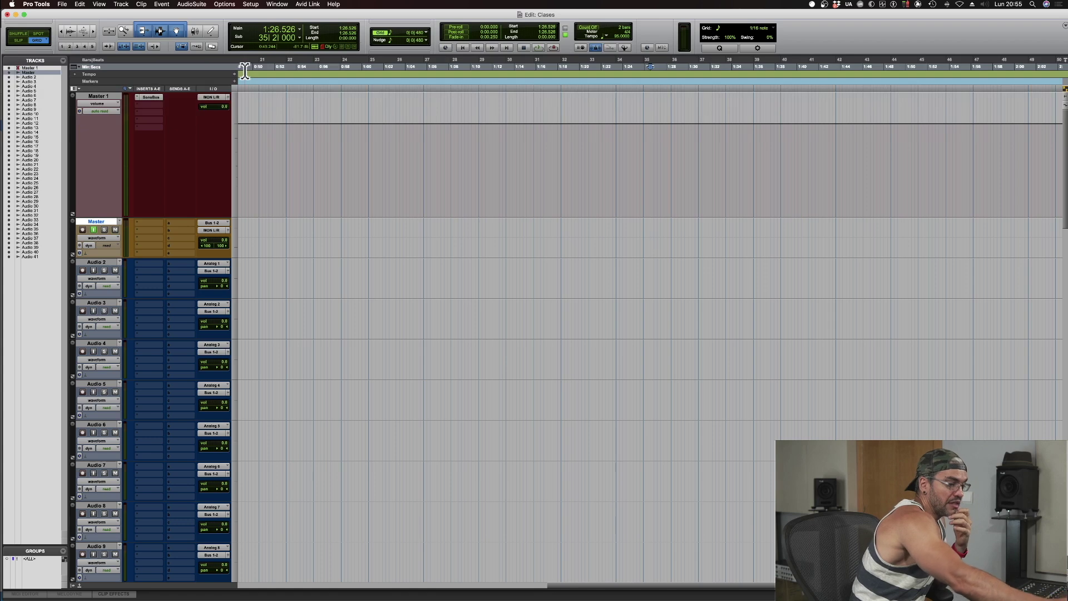
key(KP_Enter)
key(Escape)
key(KP_Enter)
key(Escape)
key(KP_Enter)
key(Escape)
key(KP_Enter)
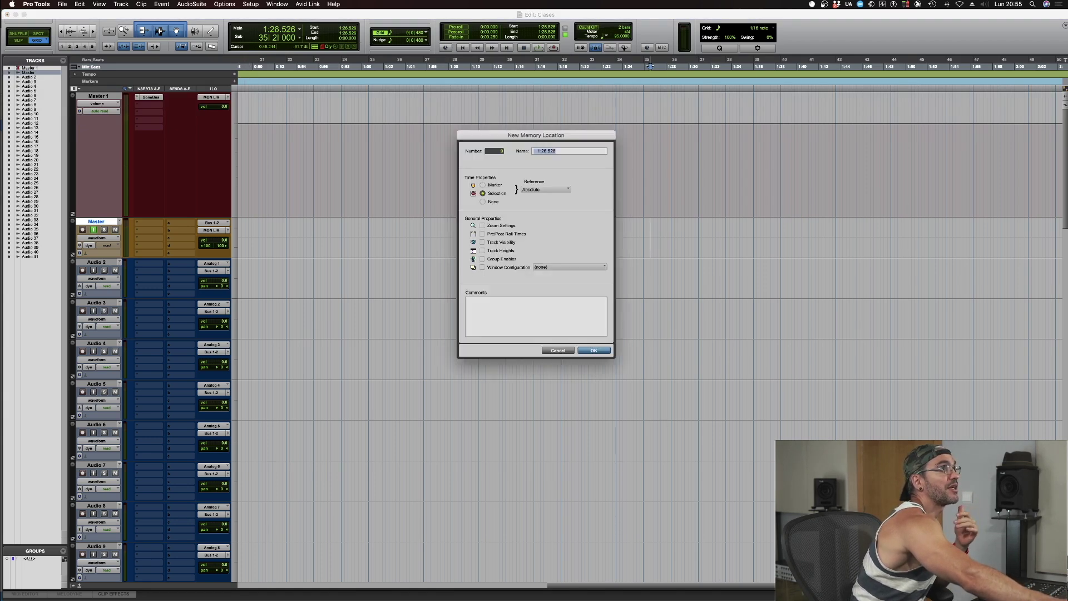
key(Escape)
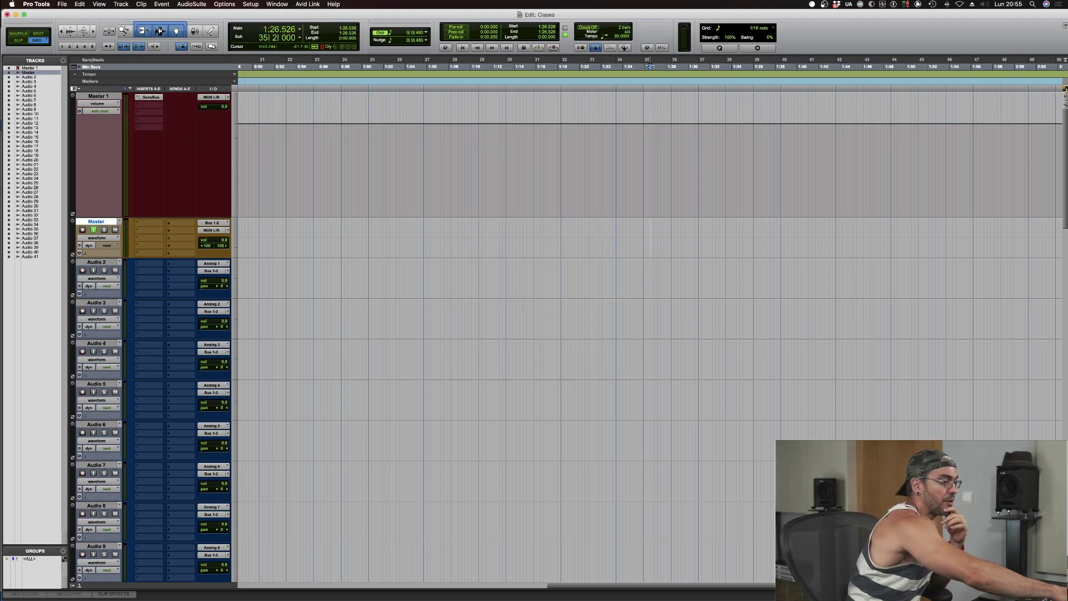
Step: Insert a plug-in chain including soothe2, Melodyne, Pro-MB, Pro-Q 3 and Pro-L 2 on Audio 2, and close the plug-in window
click(103, 262)
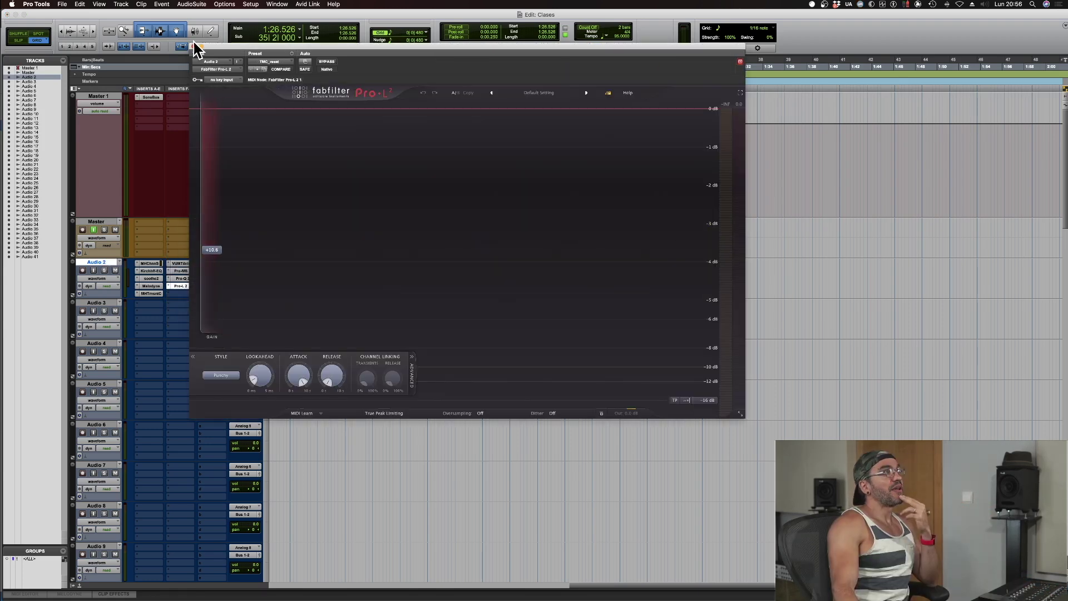
click(194, 46)
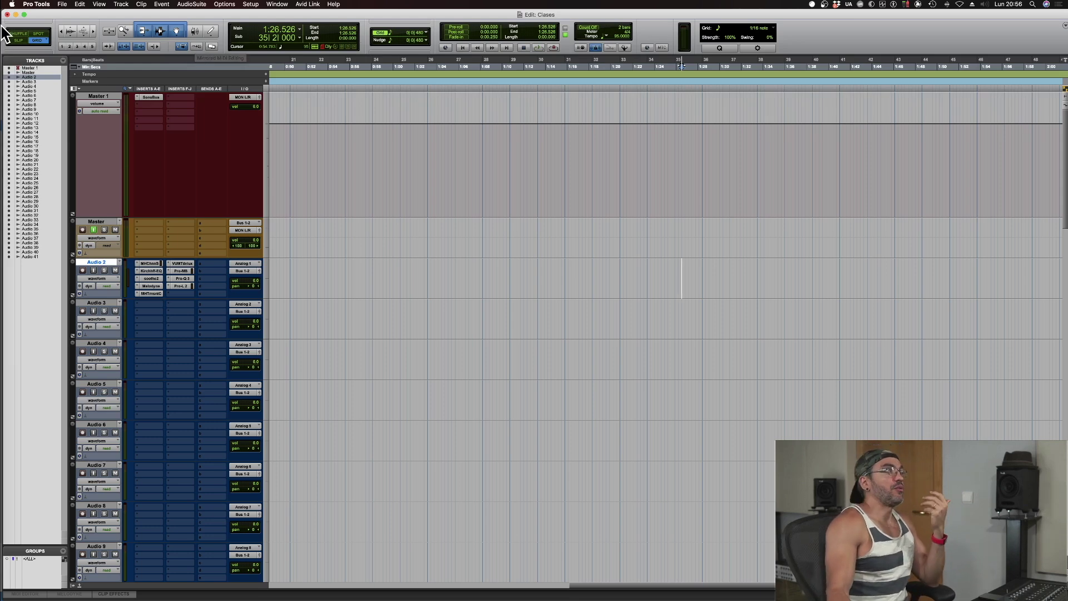
Step: Open the iZotope RX 7 Audio Editor
mouse_move(2, 117)
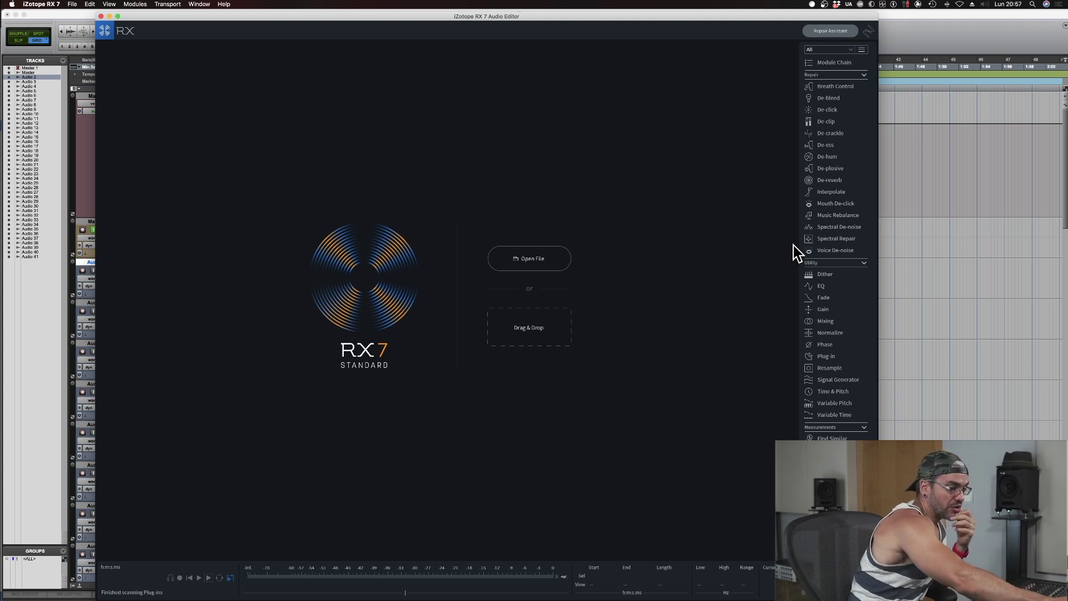
Step: Open the Spectral De-noise, De-click, Mouth De-click, De-clip, De-crackle, De-reverb and Music Rebalance modules, close them all and hide RX
key(super+alt+n)
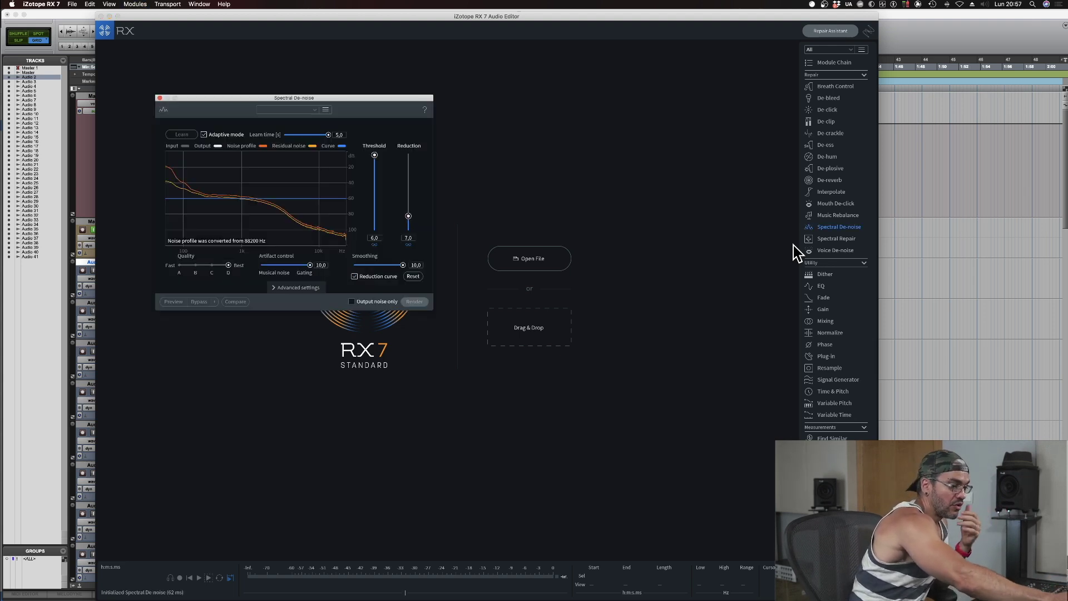
key(super+alt+c)
key(super+alt+m)
key(super+alt+d)
key(super+alt+k)
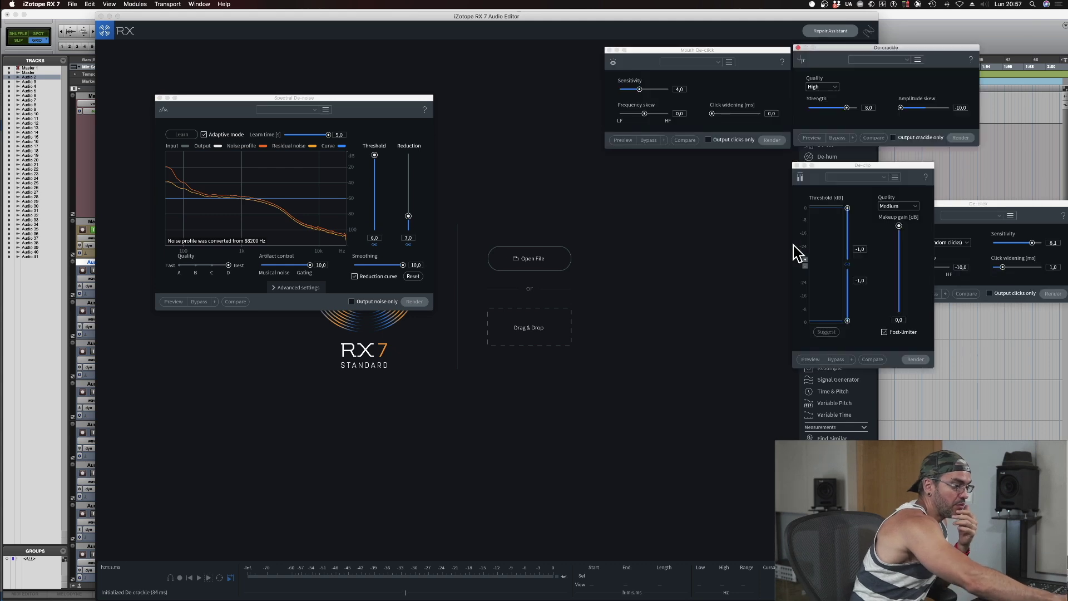
key(super+alt+r)
key(super+alt+b)
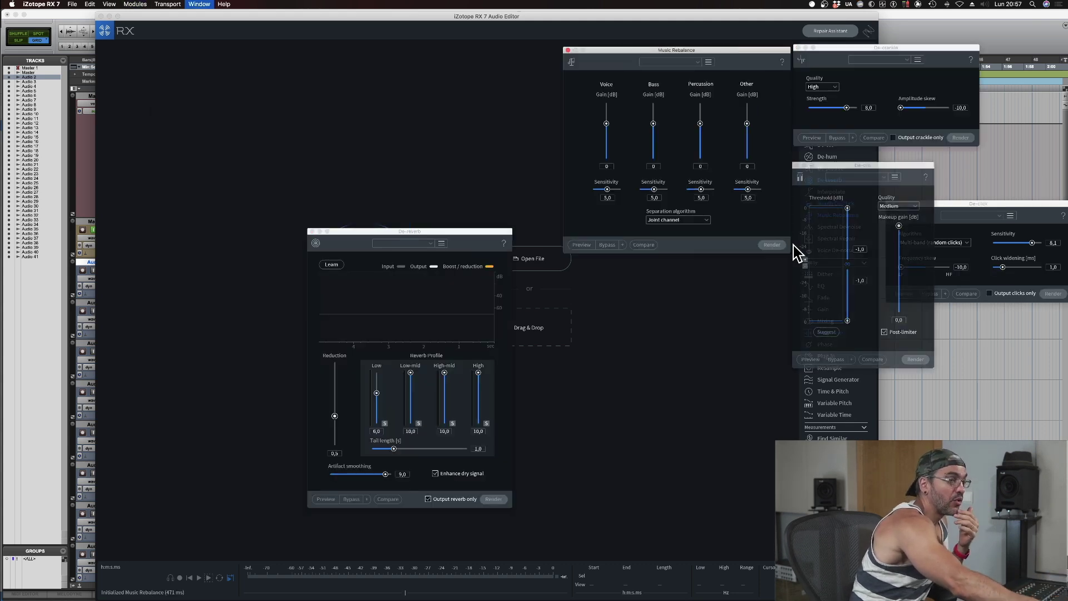
key(super+alt+w)
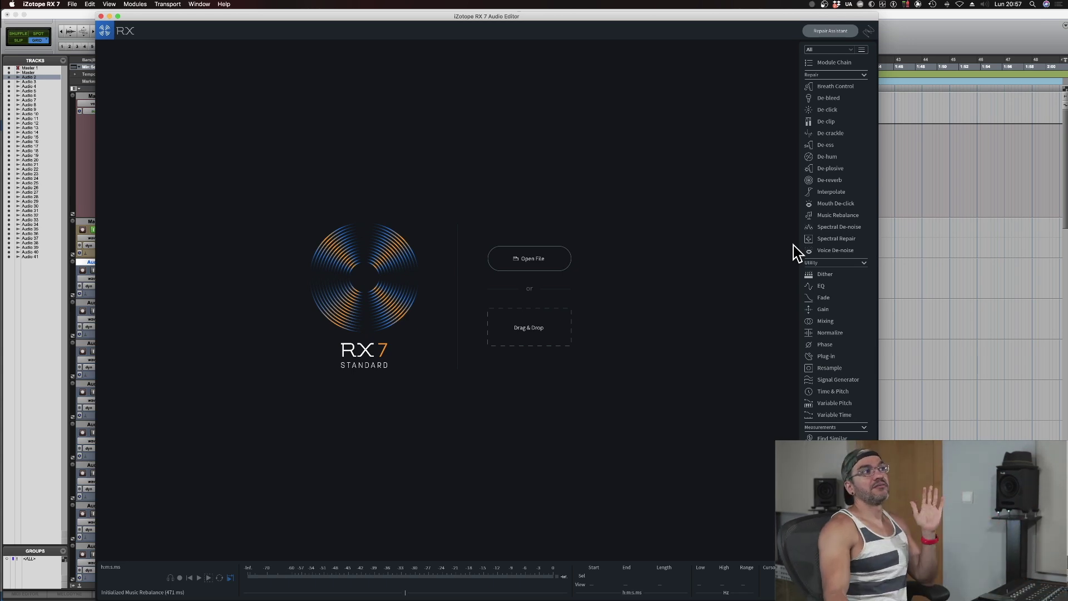
key(super+h)
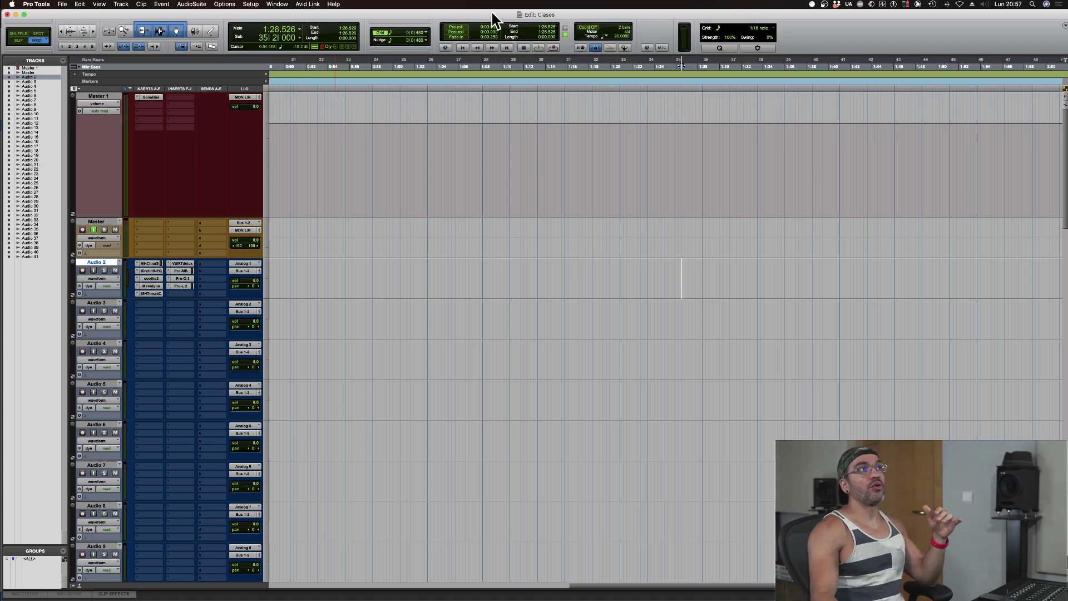
Step: Open EuControl Settings, view the stored layouts and close the settings window
click(872, 5)
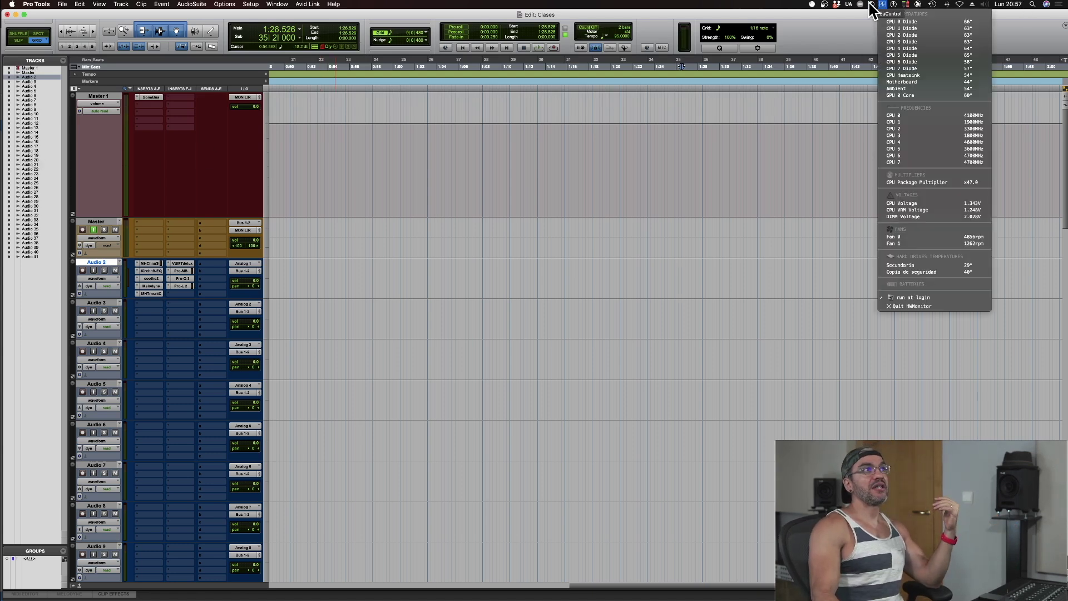
click(887, 13)
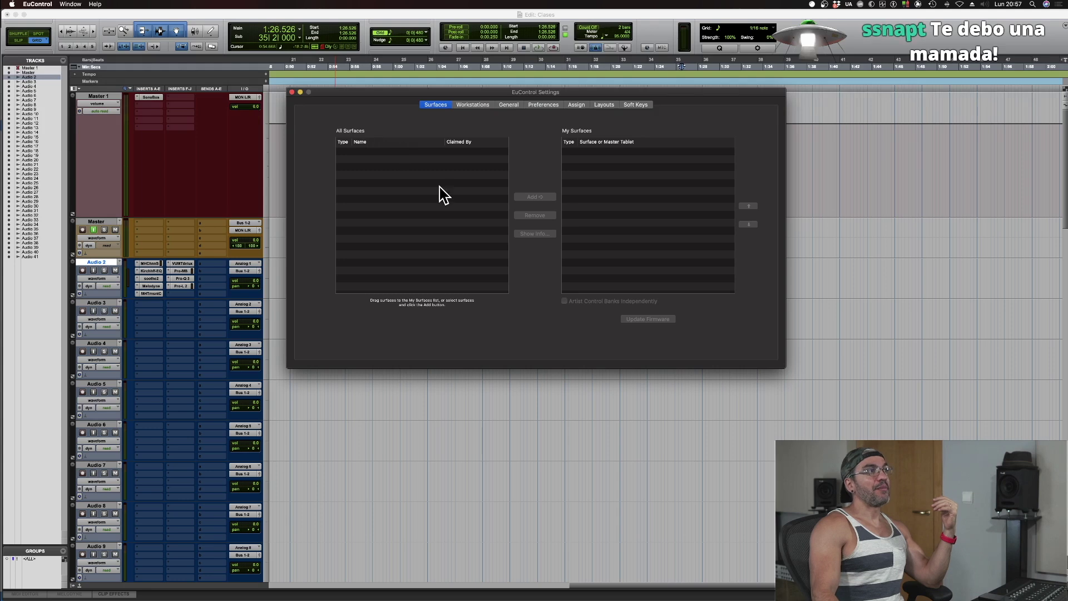
click(601, 107)
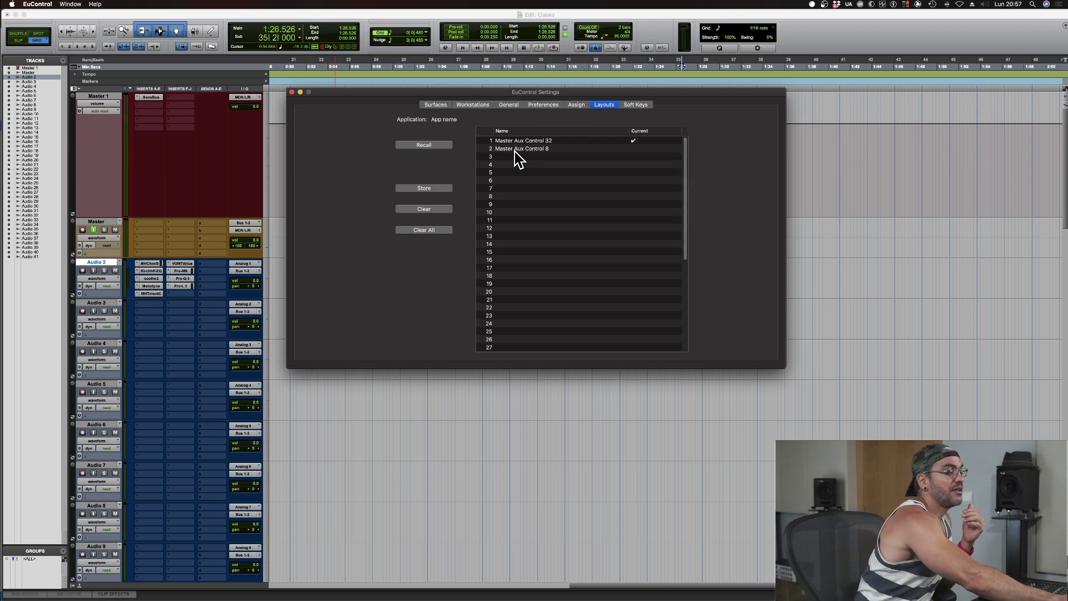
key(super+w)
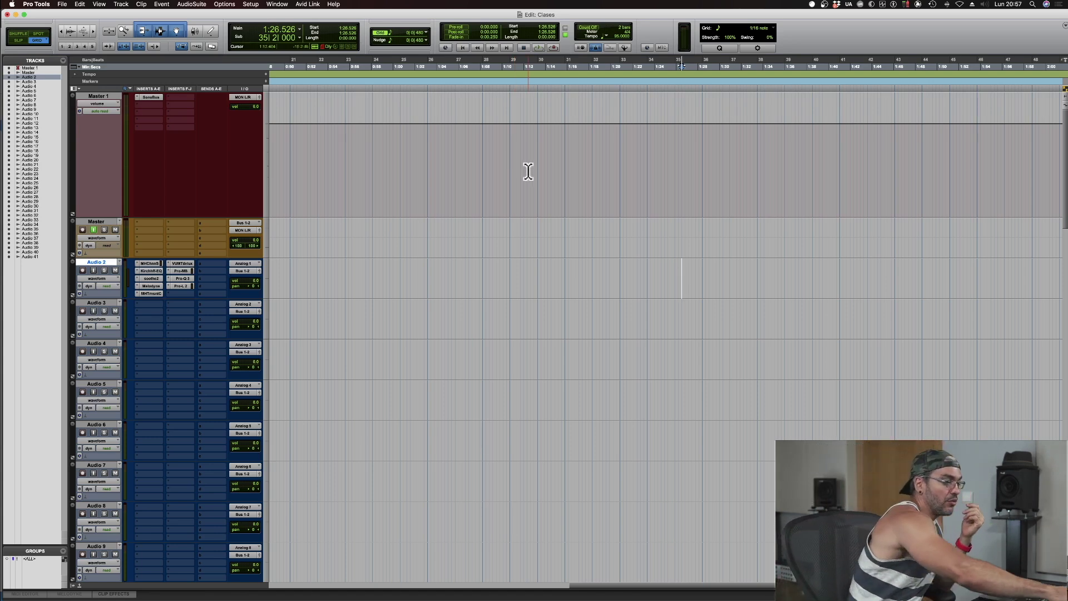
click(292, 92)
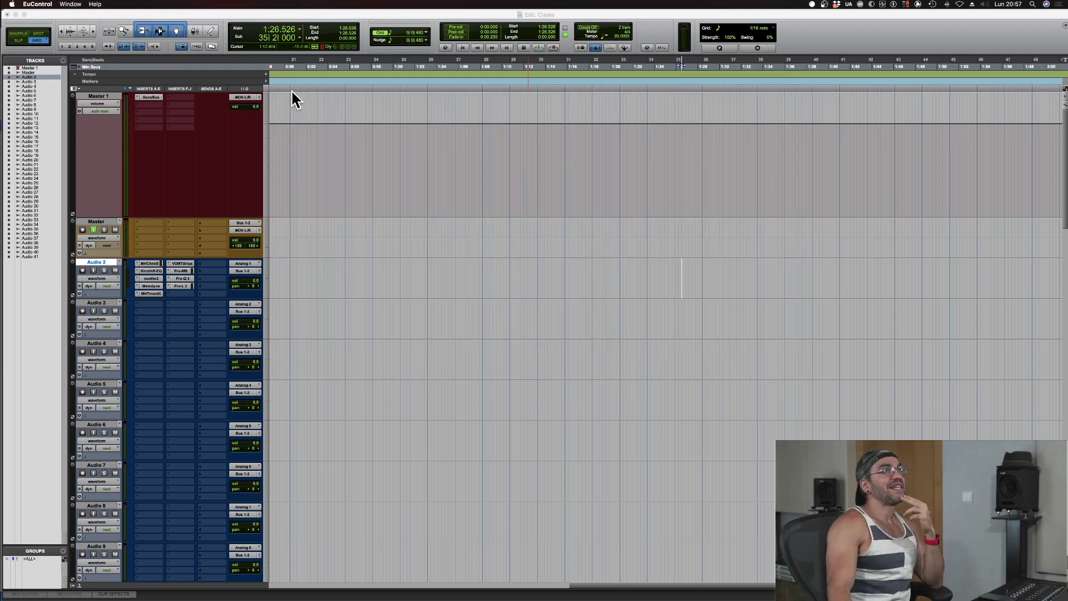
Step: Switch to SoundFlow and inspect the Control Deck's RX folder, including RX Launcher and the Modules: Toggle Open deck with its back button
mouse_move(1, 125)
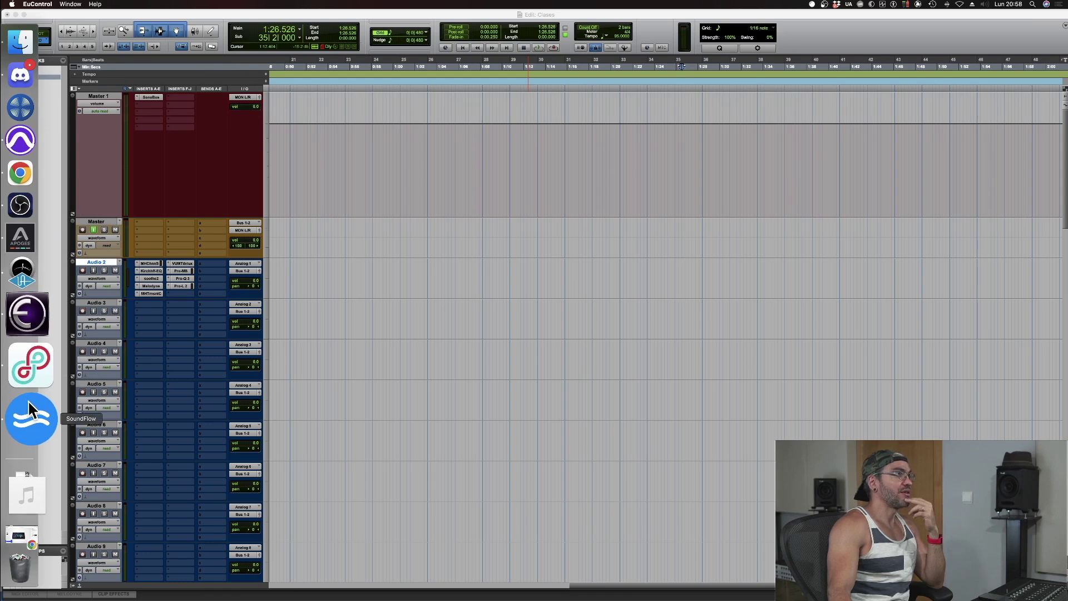
click(28, 399)
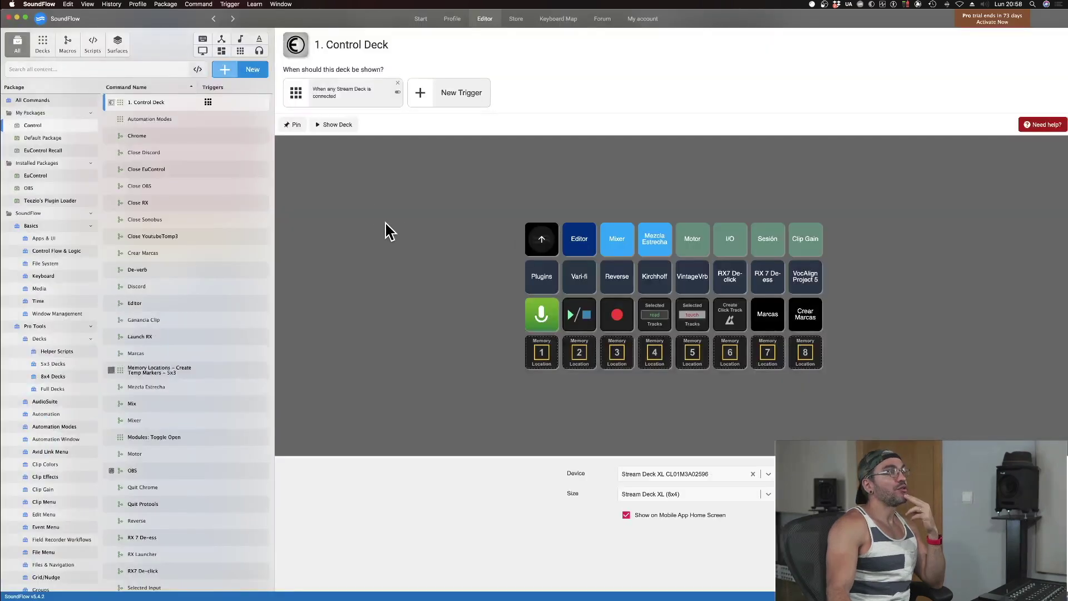
click(538, 238)
click(577, 245)
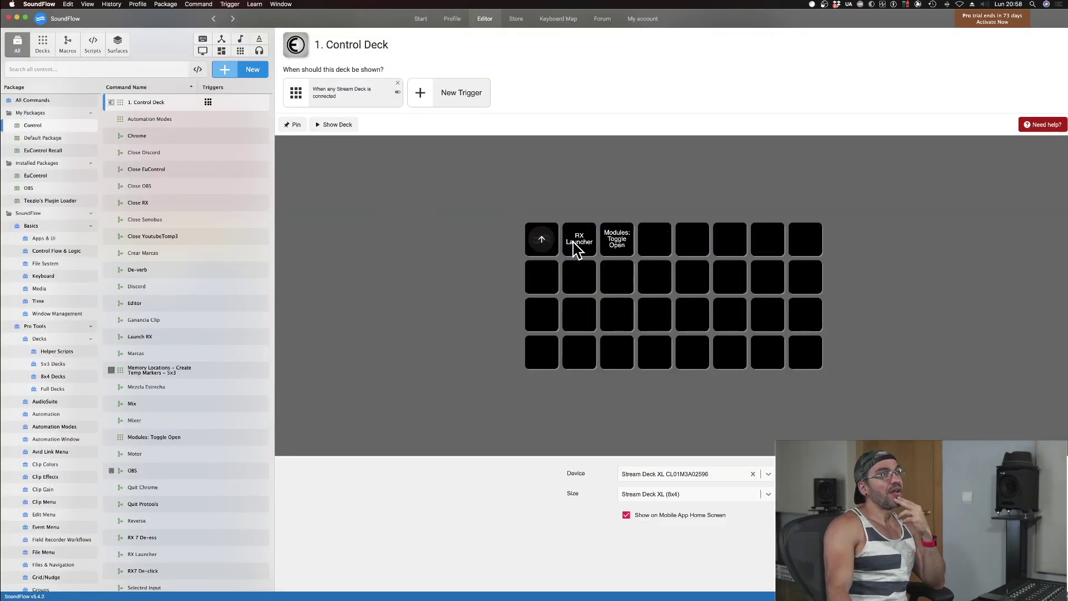
click(578, 250)
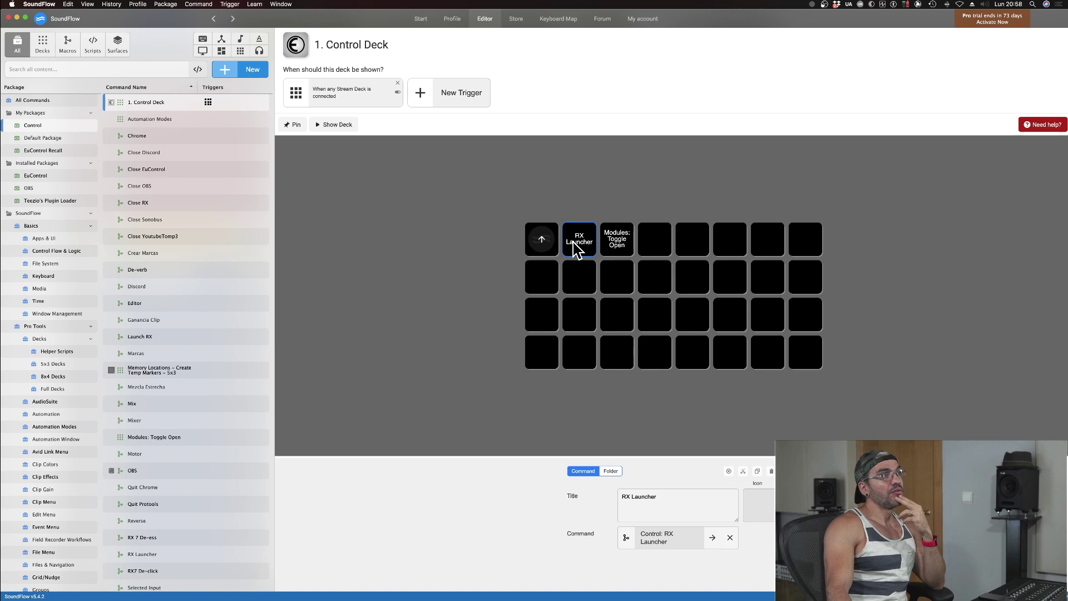
click(615, 247)
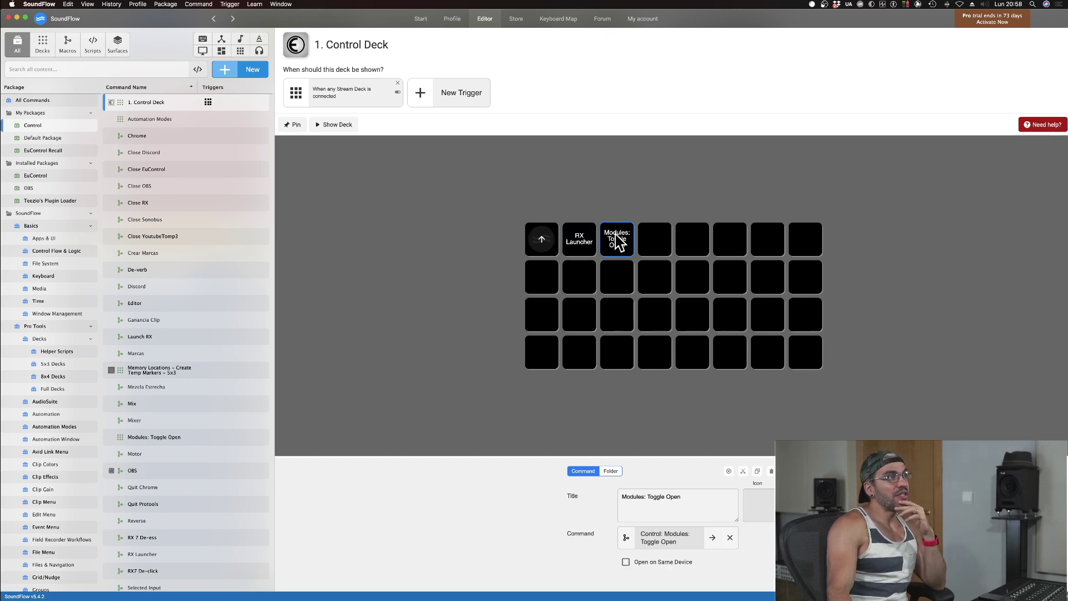
double_click(617, 240)
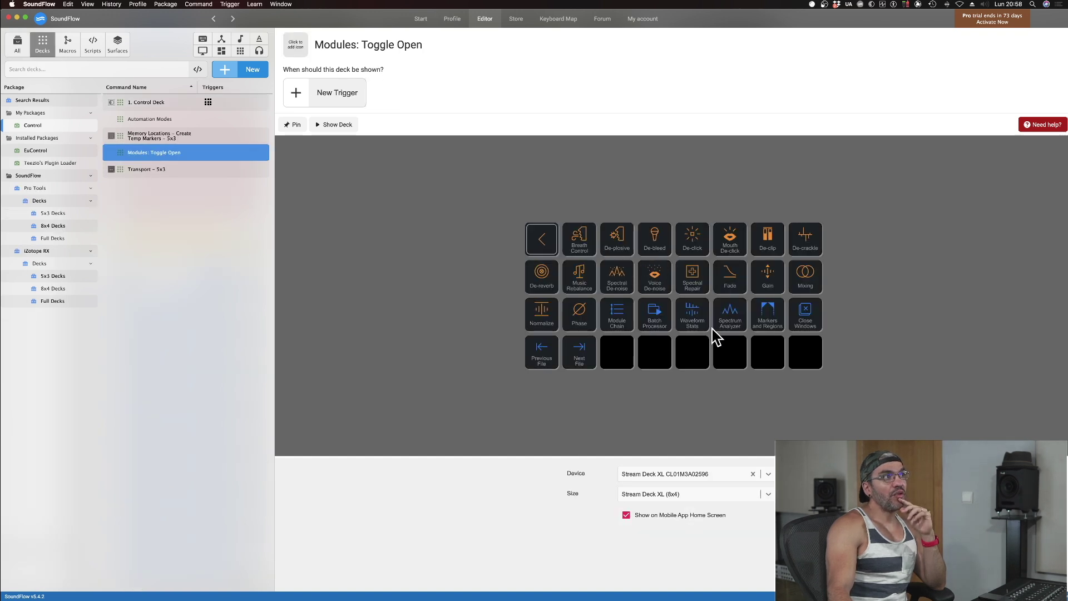
click(542, 243)
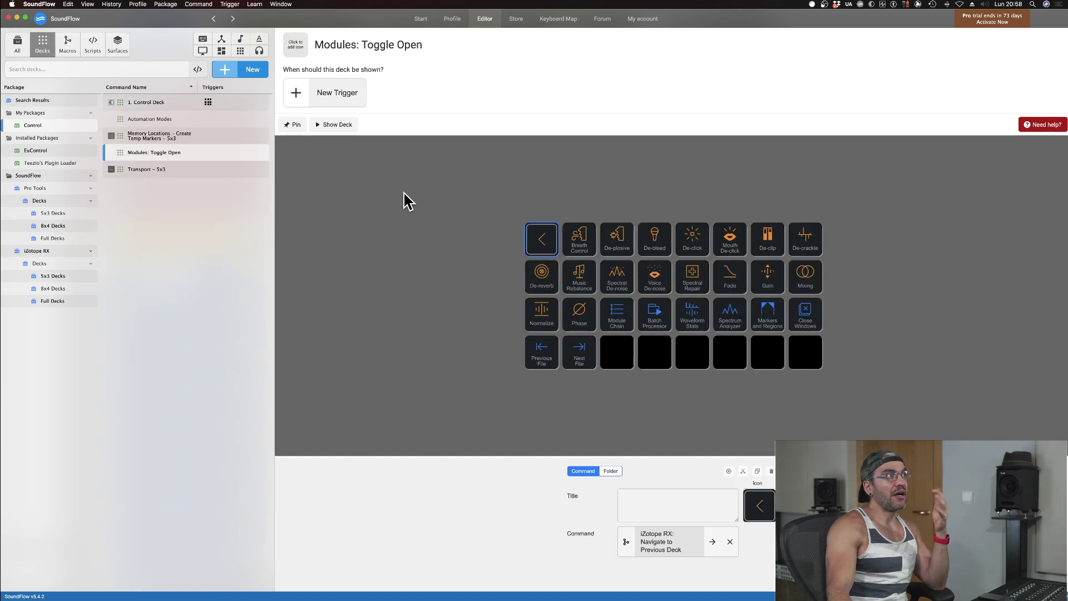
Step: Return to the 1. Control Deck and view its Pro Tools folder and nested Plugins folder, ending at the deck's top level
click(136, 103)
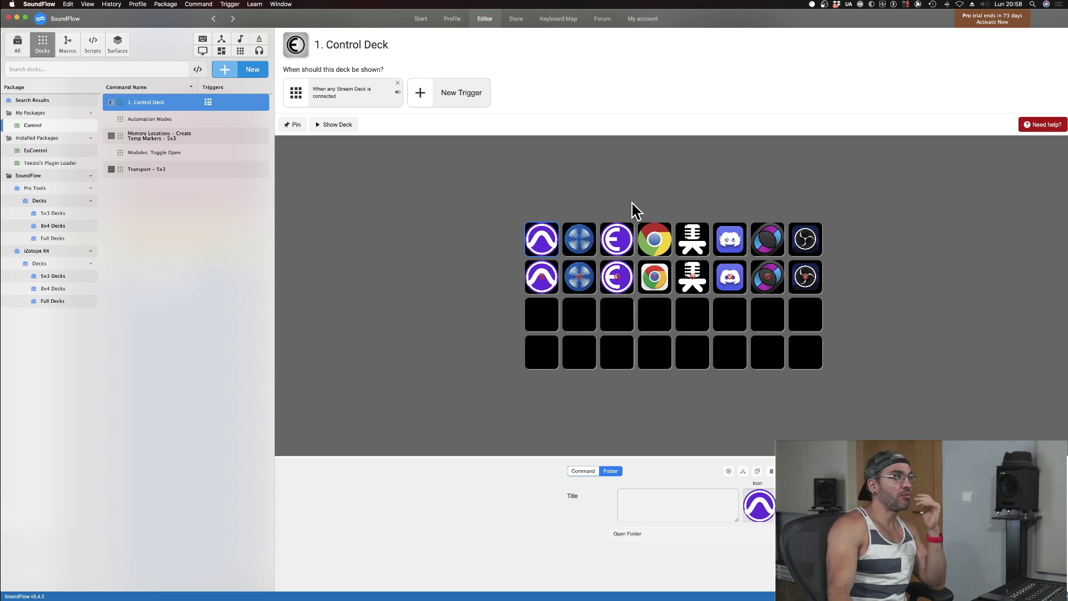
double_click(542, 239)
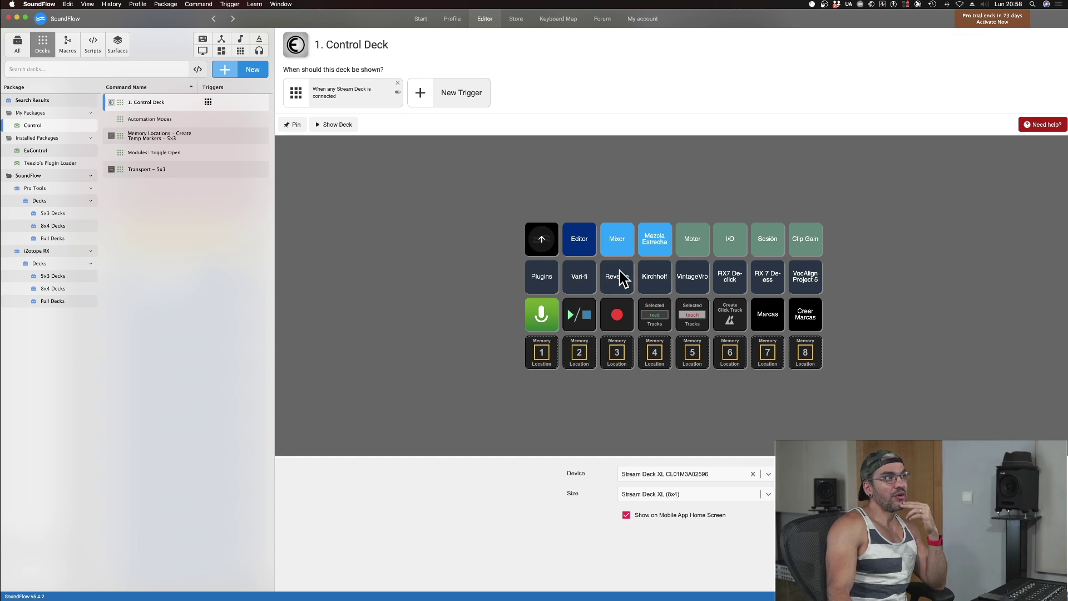
click(543, 282)
double_click(542, 281)
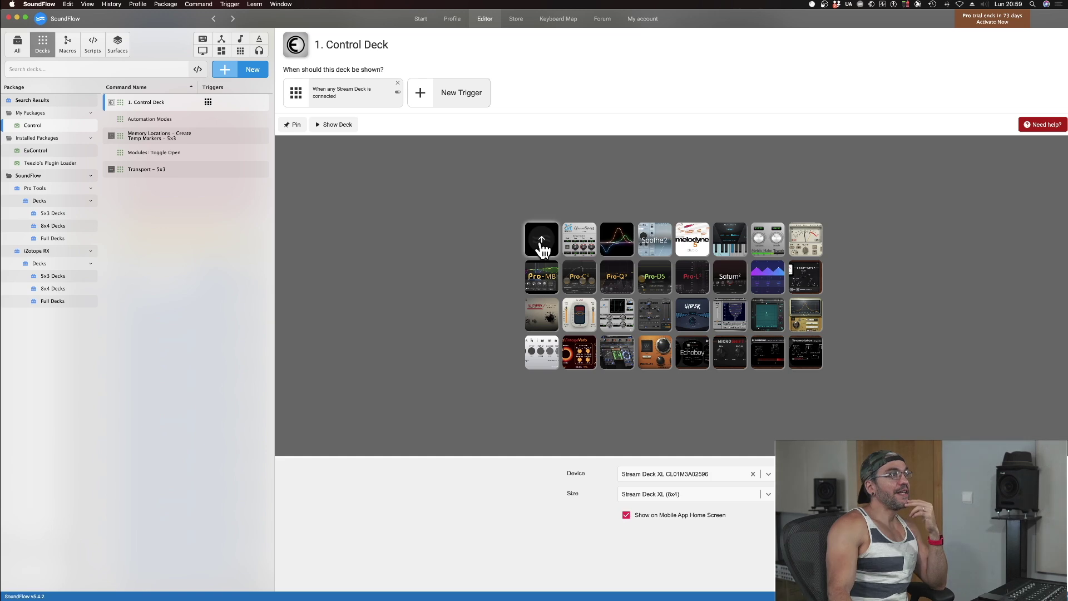
double_click(542, 248)
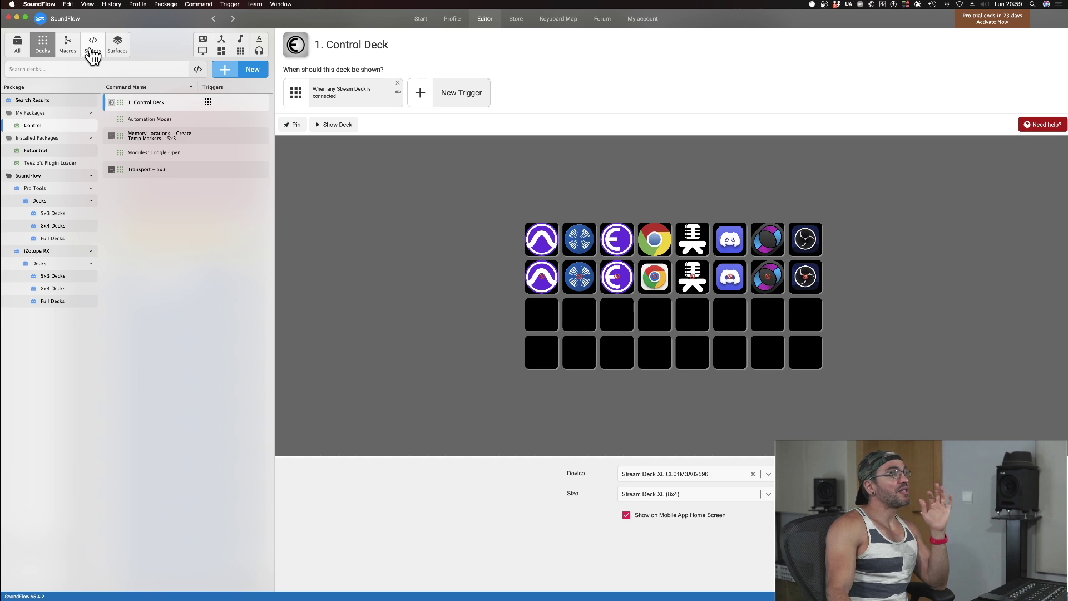
Step: Browse the apps in the SoundFlow store, view the start and profile pages, and return to the editor
click(512, 19)
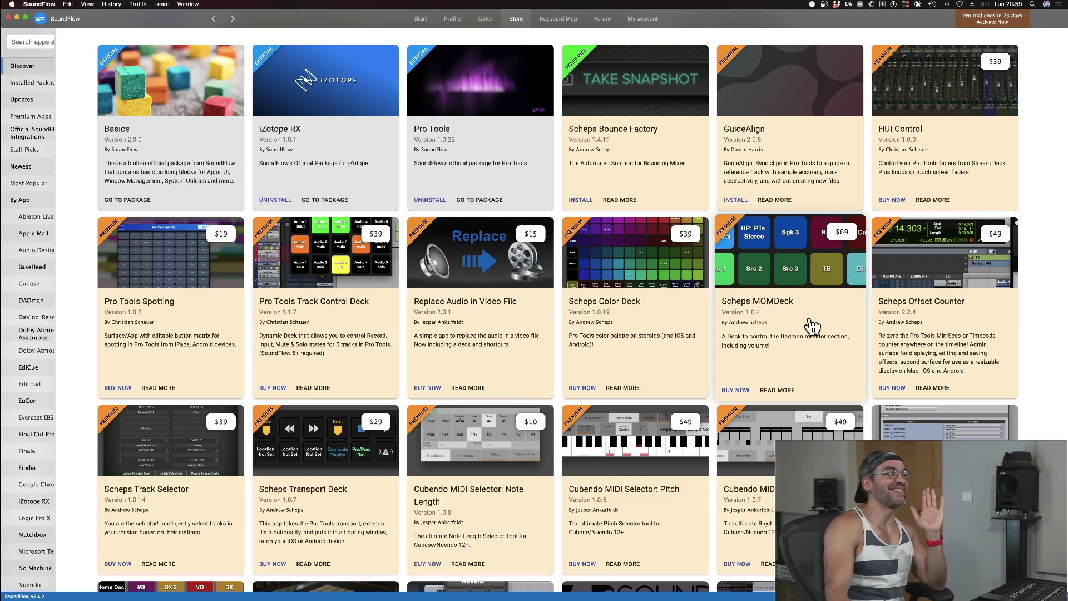
scroll(810, 328, down, 3)
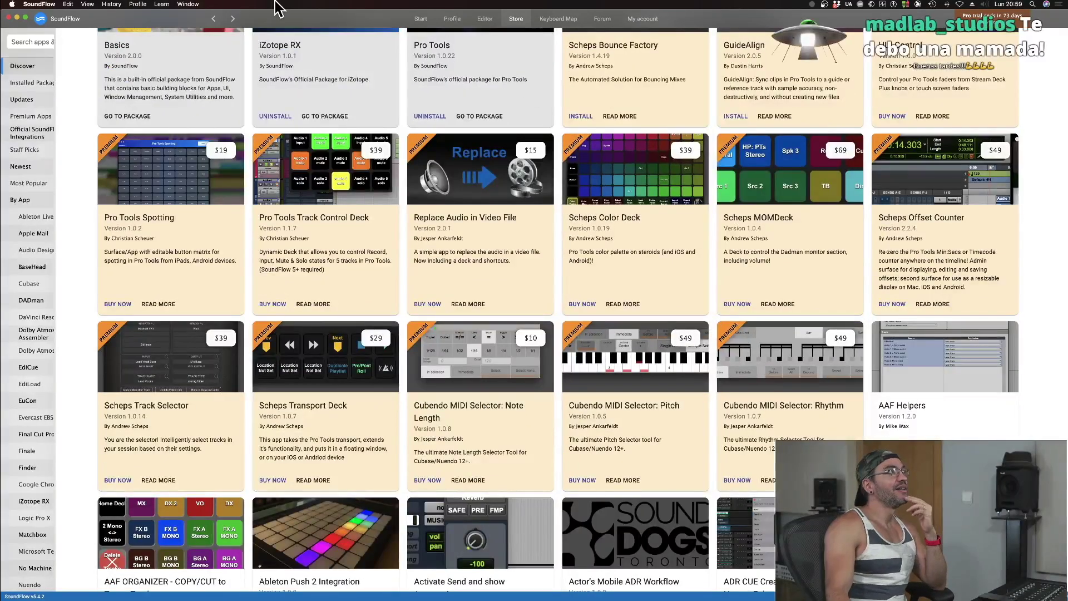
click(421, 20)
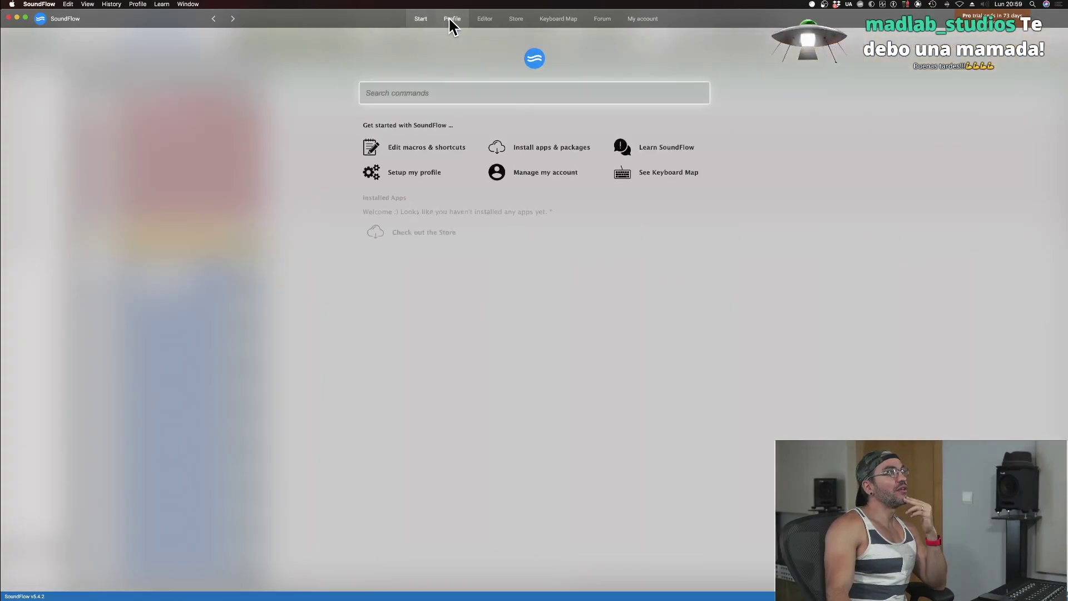
click(452, 19)
click(485, 18)
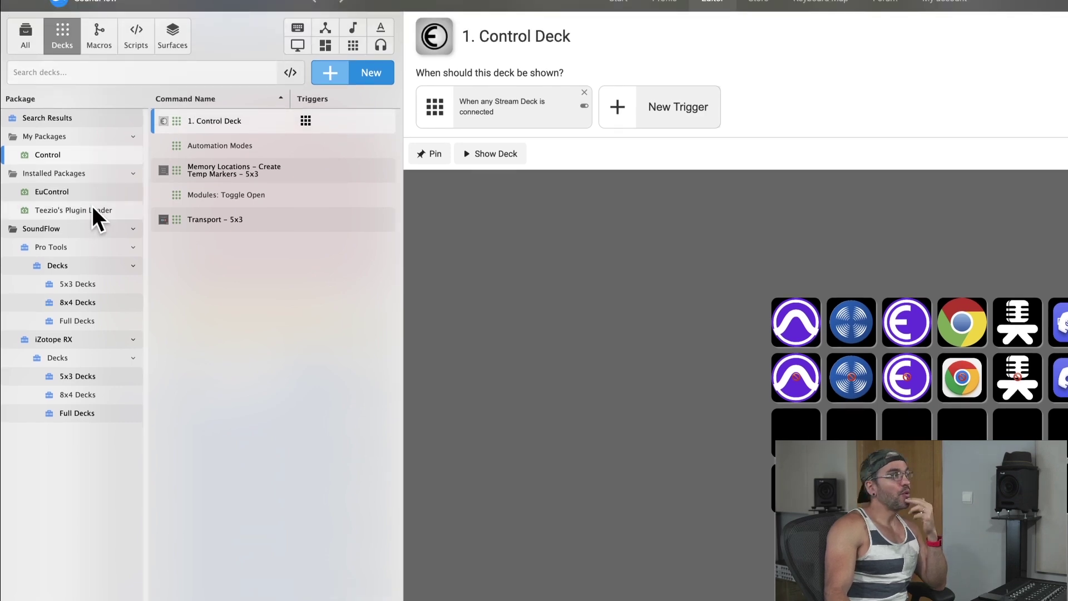
Step: Examine the Teezio - Stream Deck deck and the plug-in preset scripts in the Teezio's Plugin Loader package
click(92, 209)
click(237, 120)
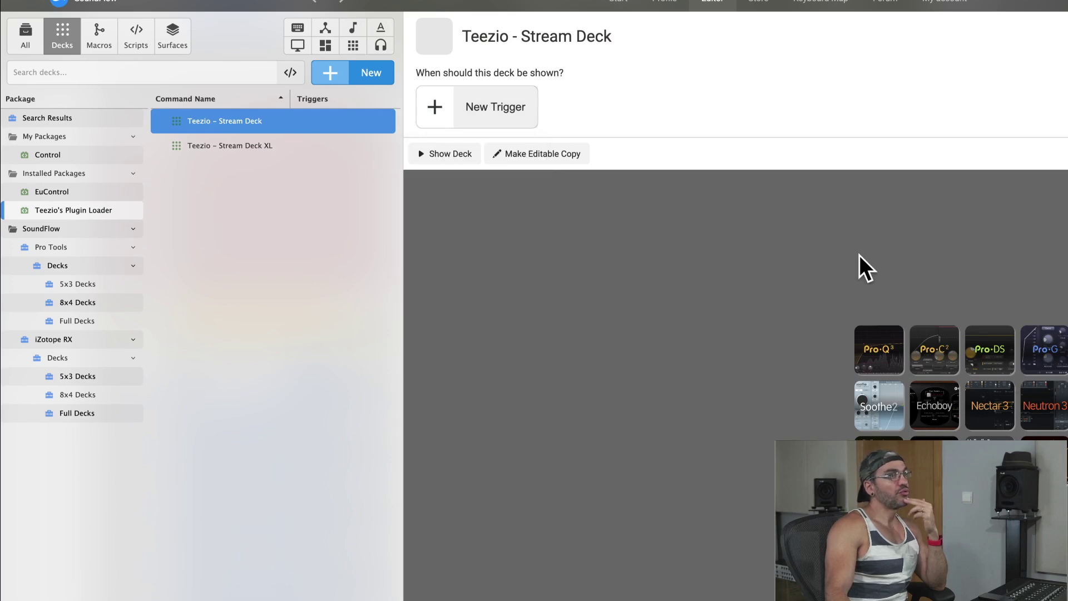
click(133, 34)
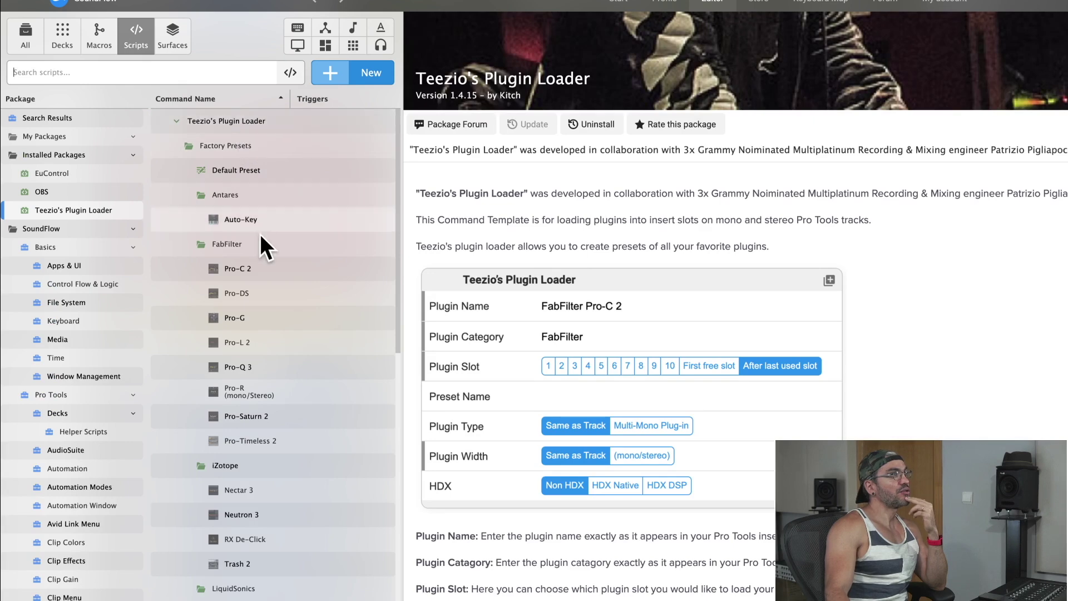
scroll(257, 234, down, 3)
scroll(257, 250, down, 20)
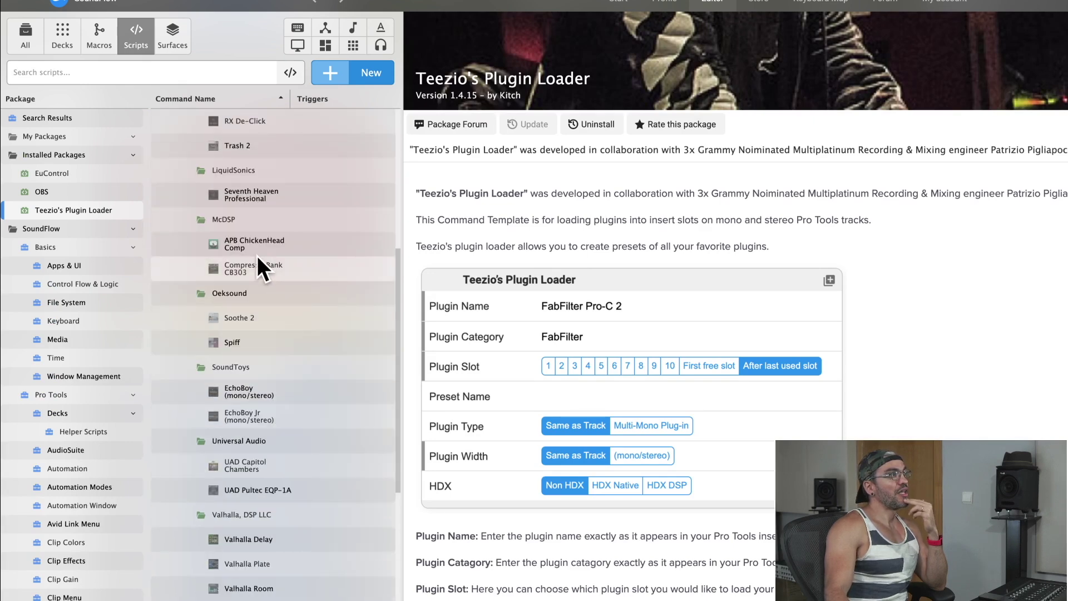
scroll(256, 258, down, 9)
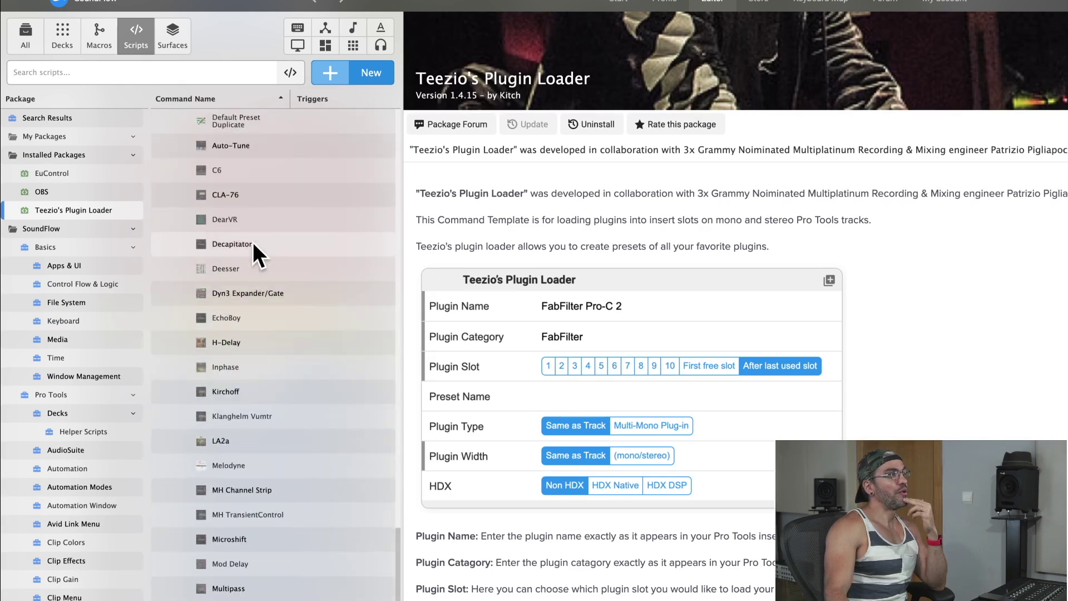
scroll(248, 178, up, 3)
scroll(247, 174, down, 6)
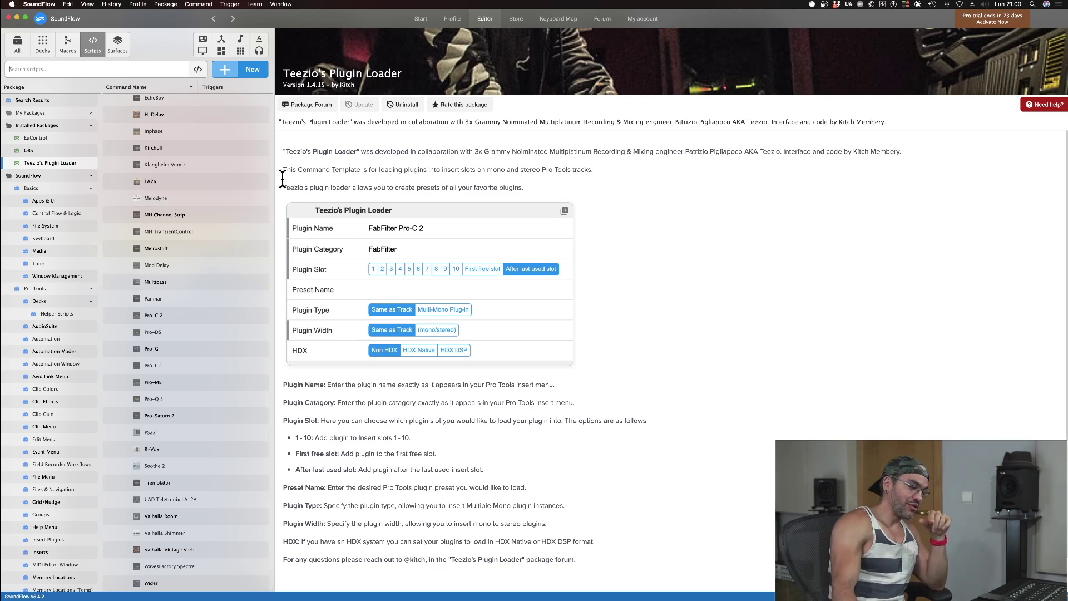
Step: Make an editable copy of the Oeksound Spiff factory preset from Teezio's Plugin Loader in the My Presets folder
scroll(216, 164, up, 10)
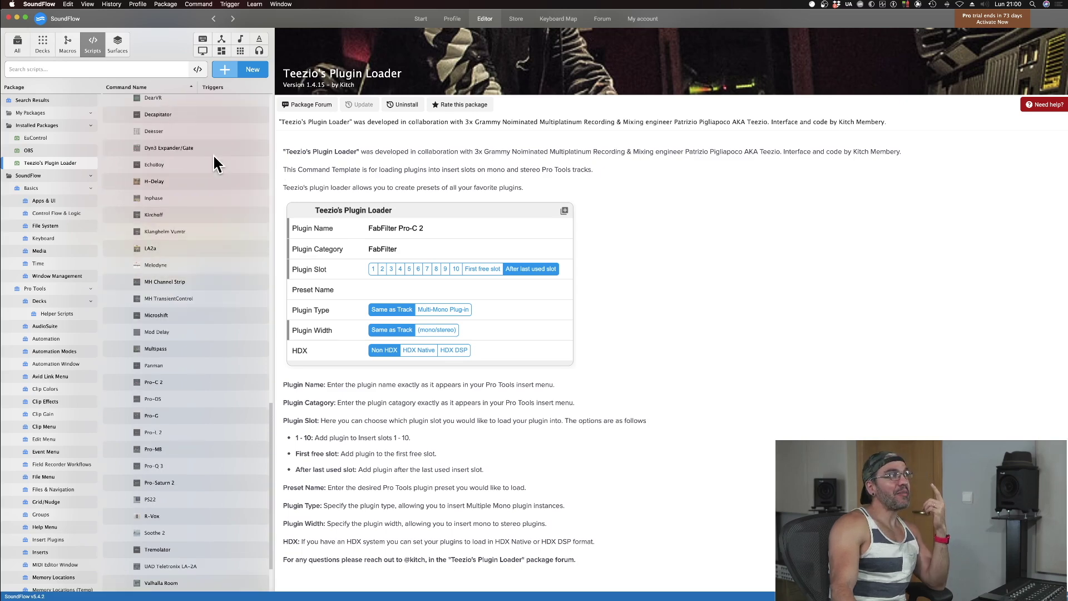
scroll(214, 162, up, 2)
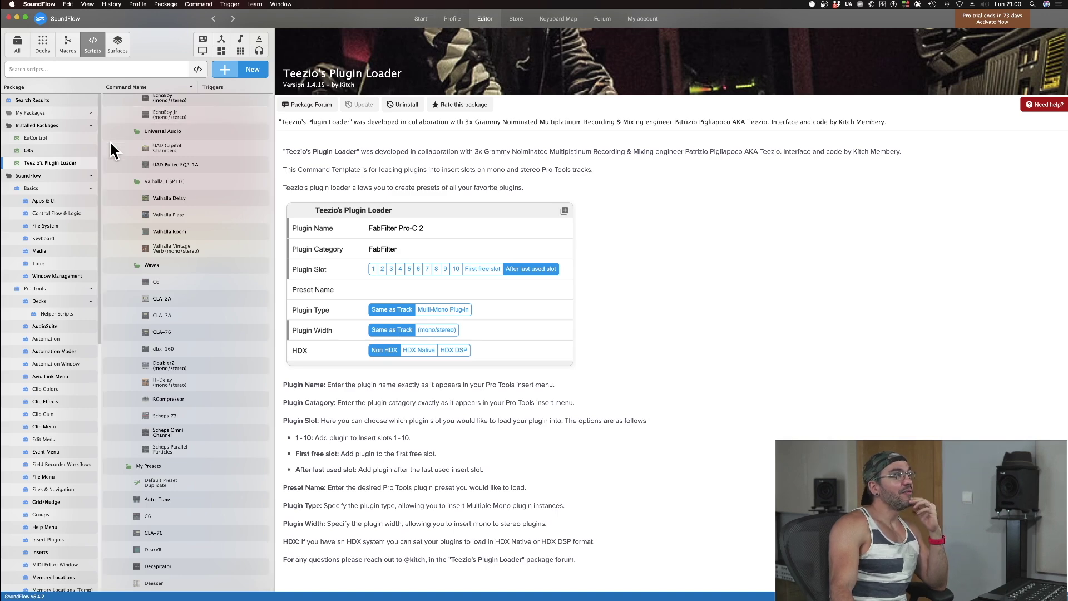
scroll(188, 139, up, 5)
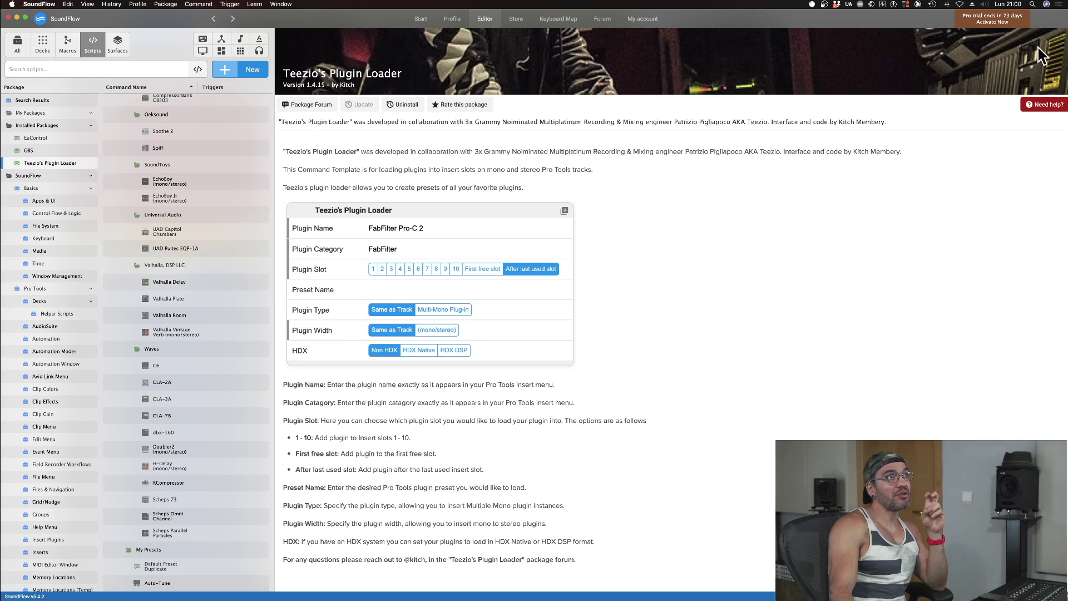
click(163, 144)
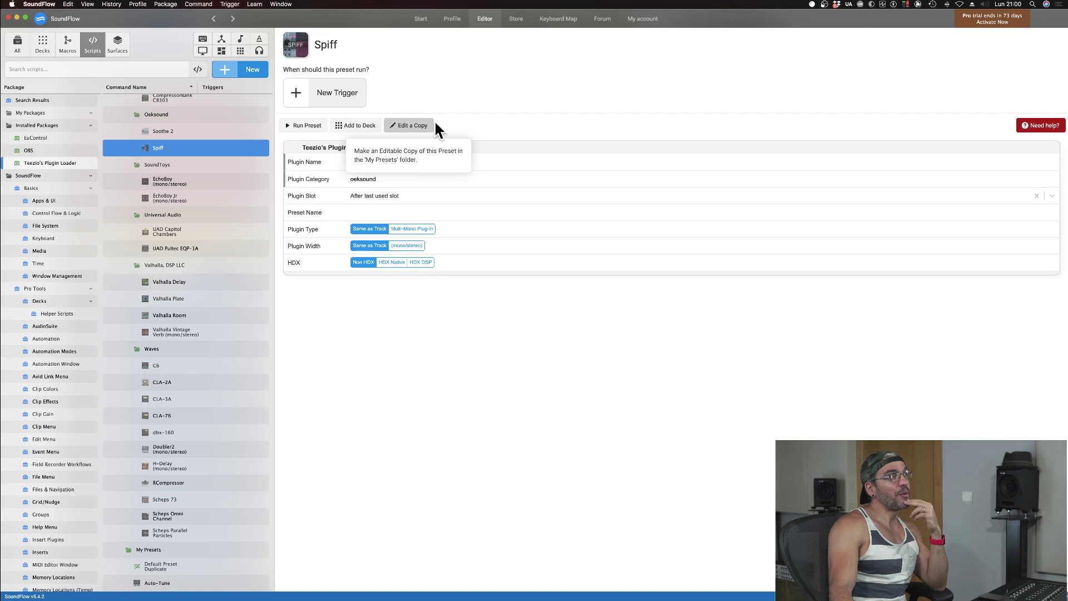
click(407, 129)
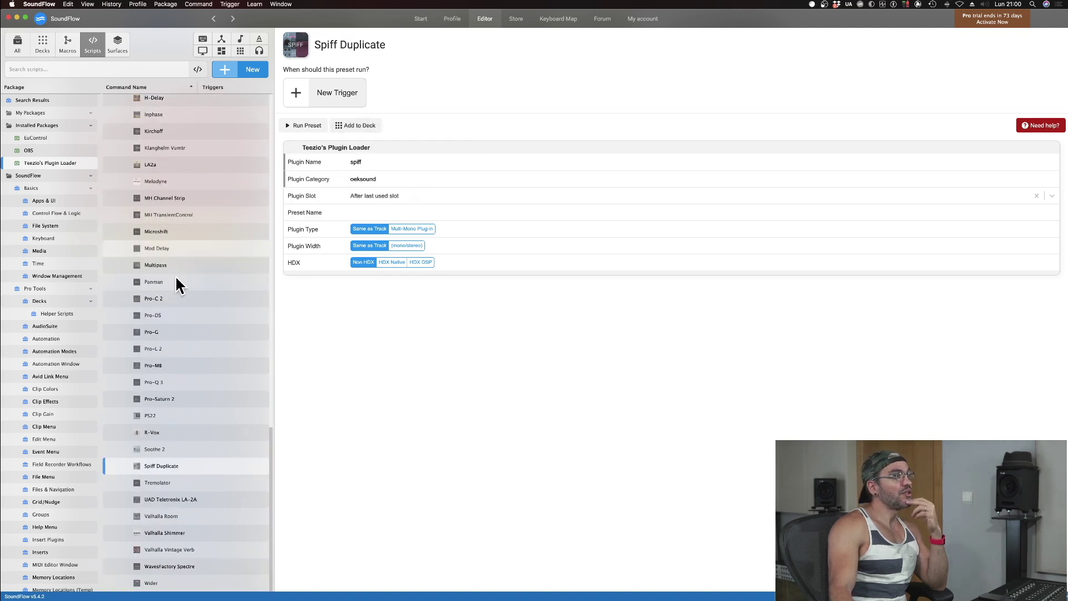
Step: Rename the duplicated Spiff preset as Tus muertos
double_click(162, 466)
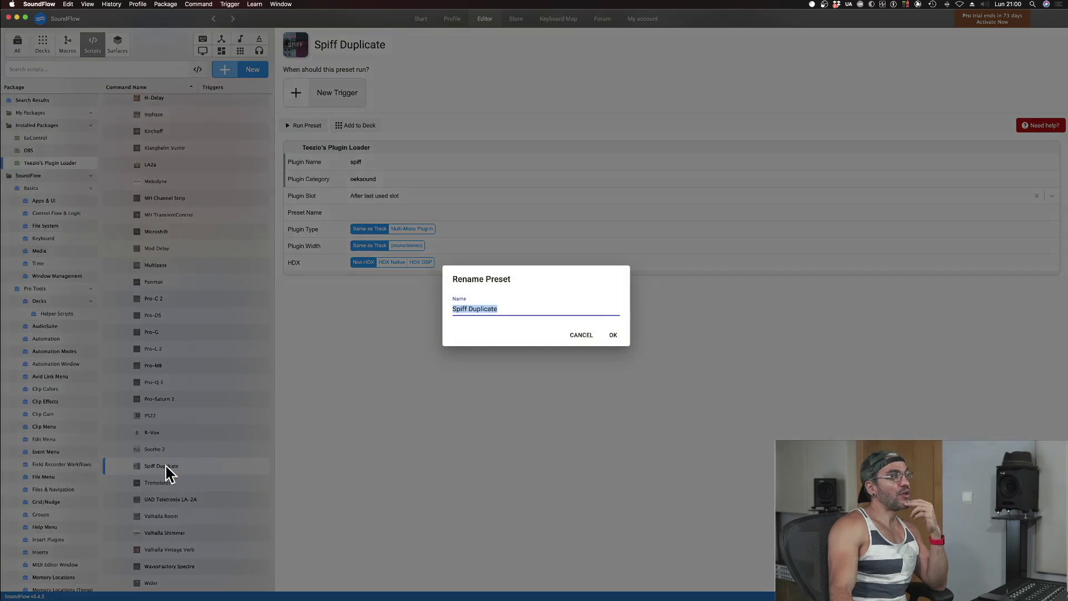
text(Tus muert)
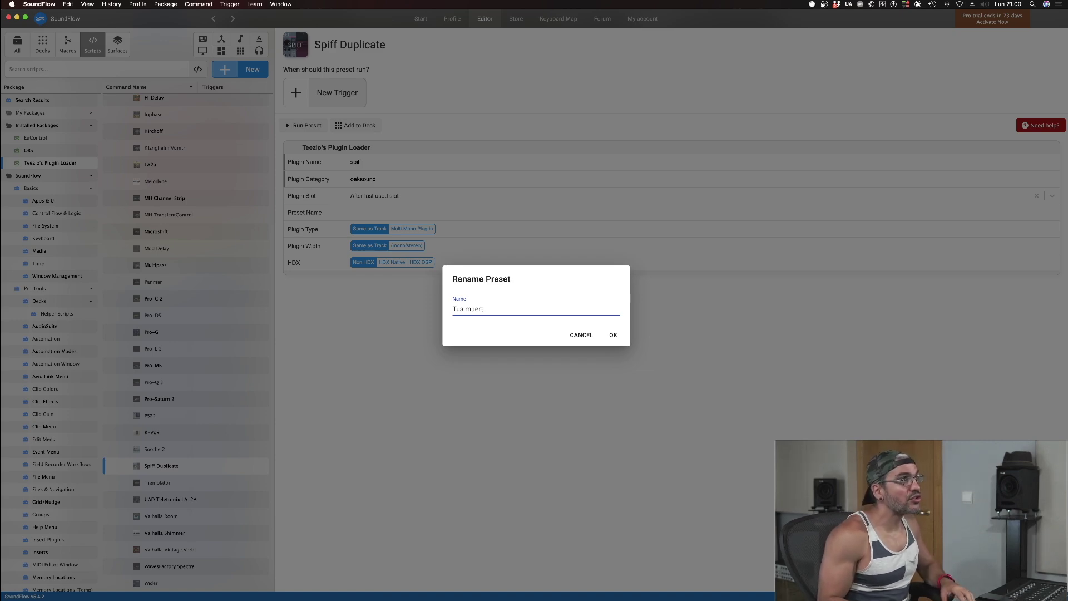
text(toos)
key(Return)
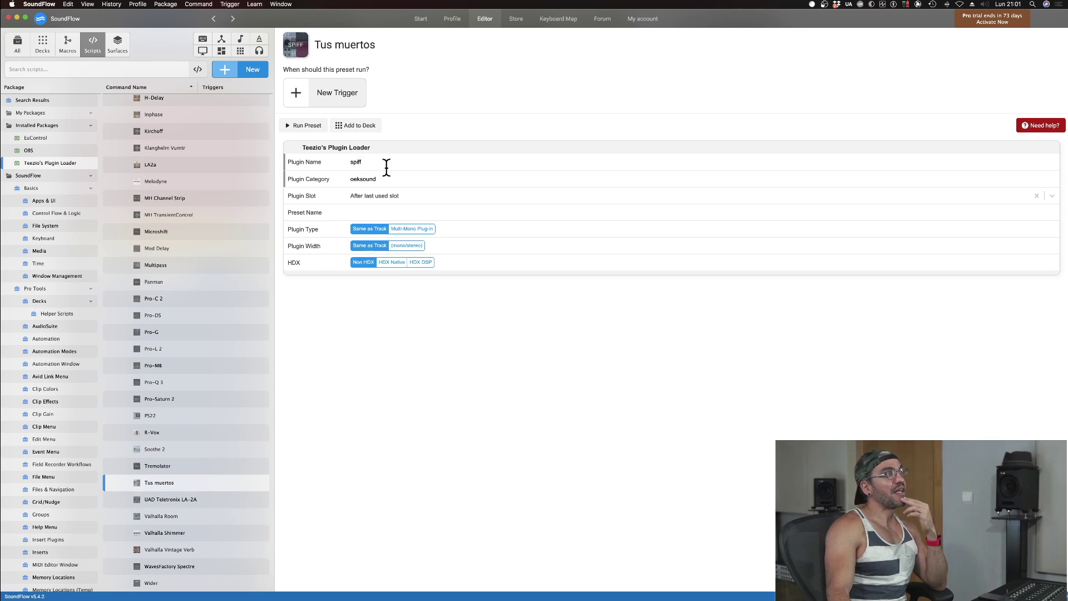
Step: Set the Tus muertos preset's plugin name to Pelotas gigantes, its category to Wuebos and its slot to First free slot
double_click(364, 162)
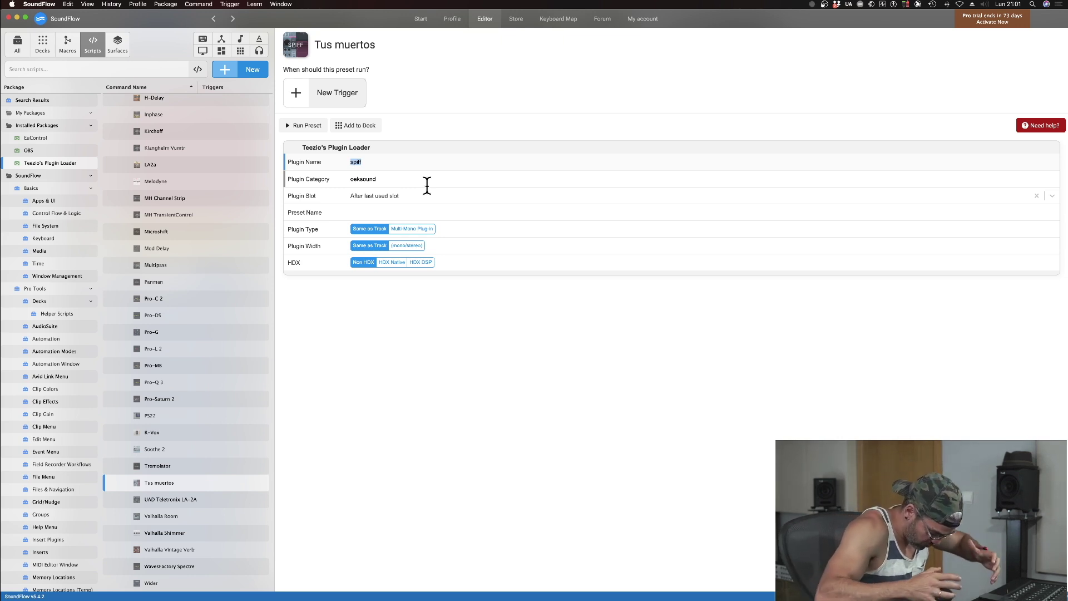
text(Pelotas gigantes)
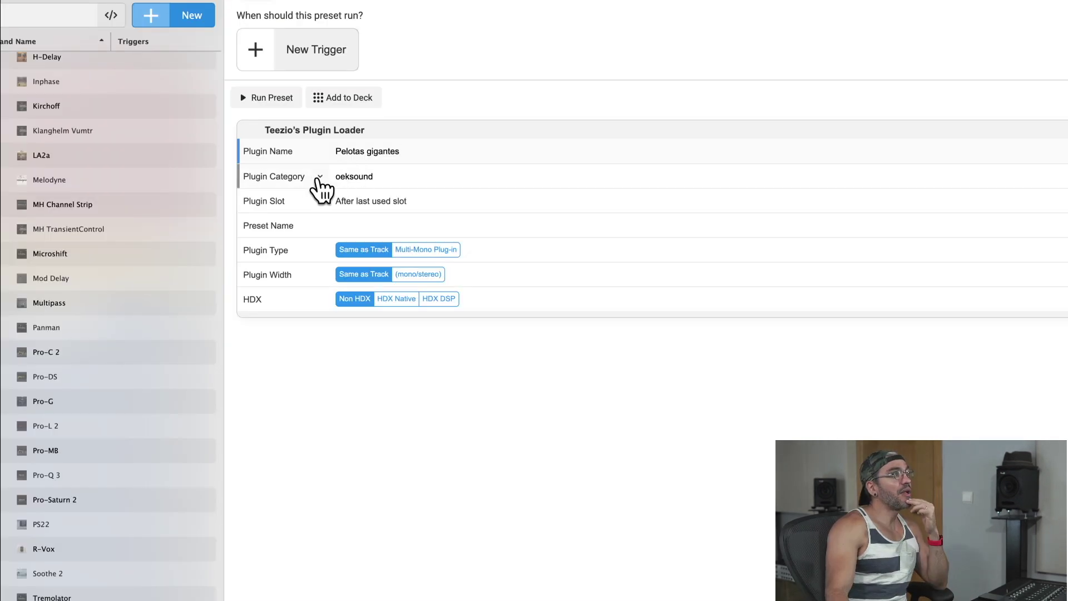
drag(383, 176, 324, 175)
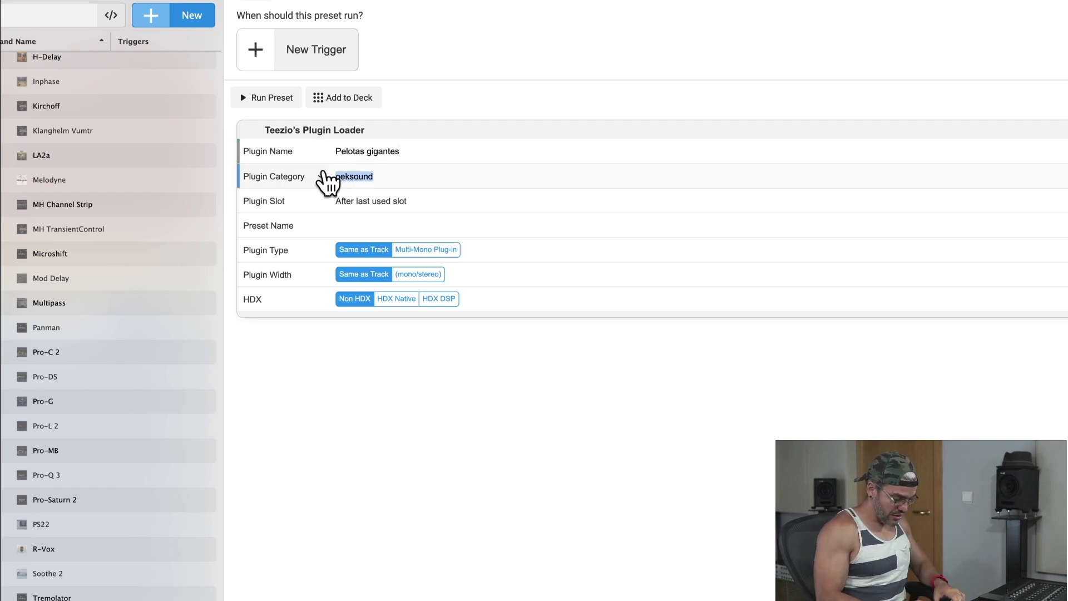
text(W)
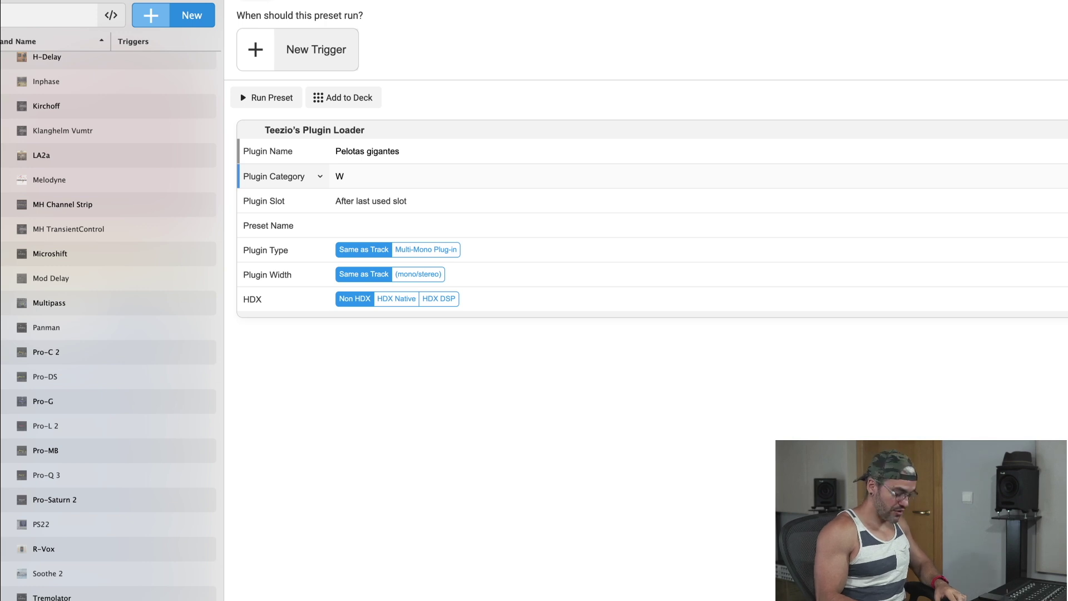
text(uebos)
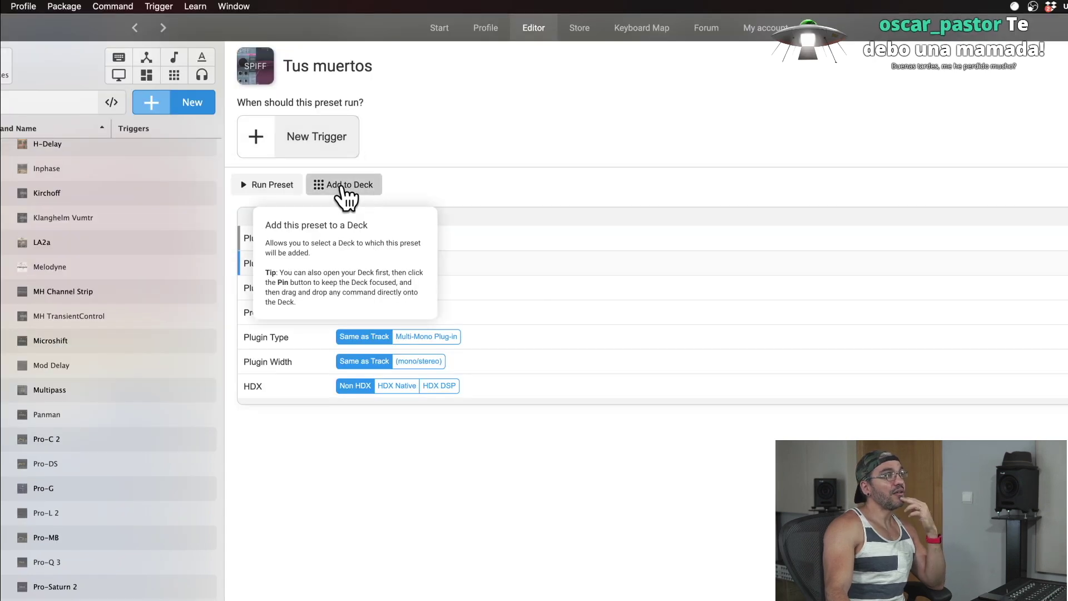
click(351, 285)
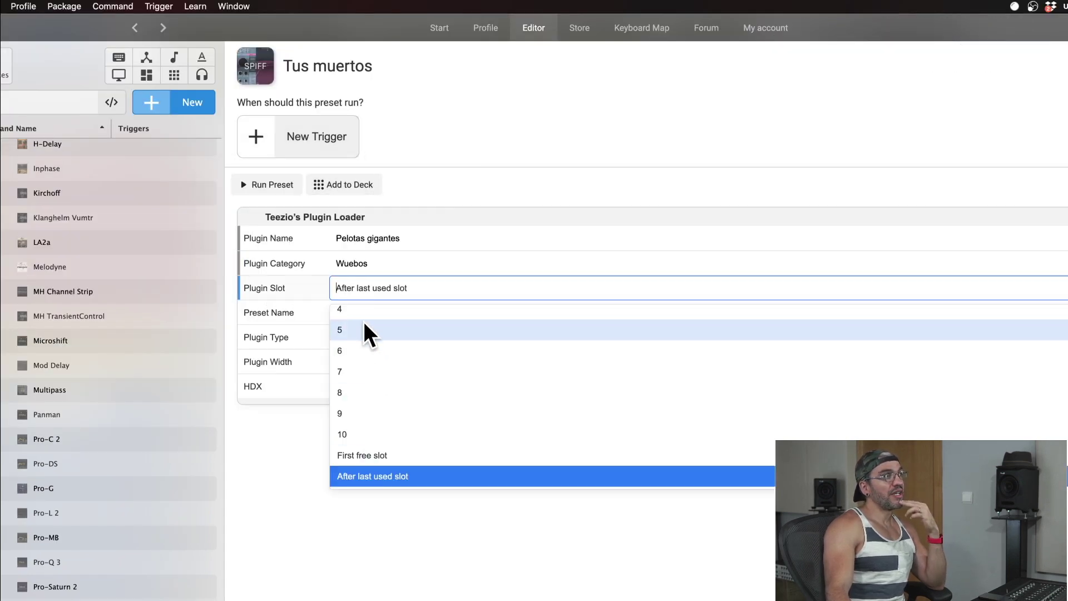
click(382, 455)
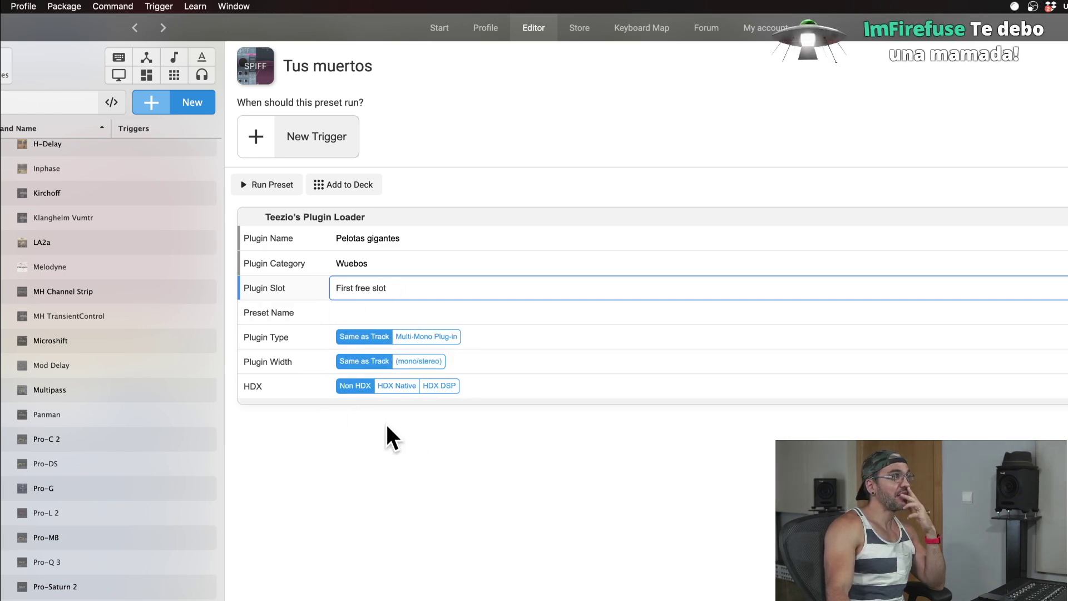
Step: Add the Tus muertos preset to the 1. Control Deck (Control)
click(360, 190)
click(295, 275)
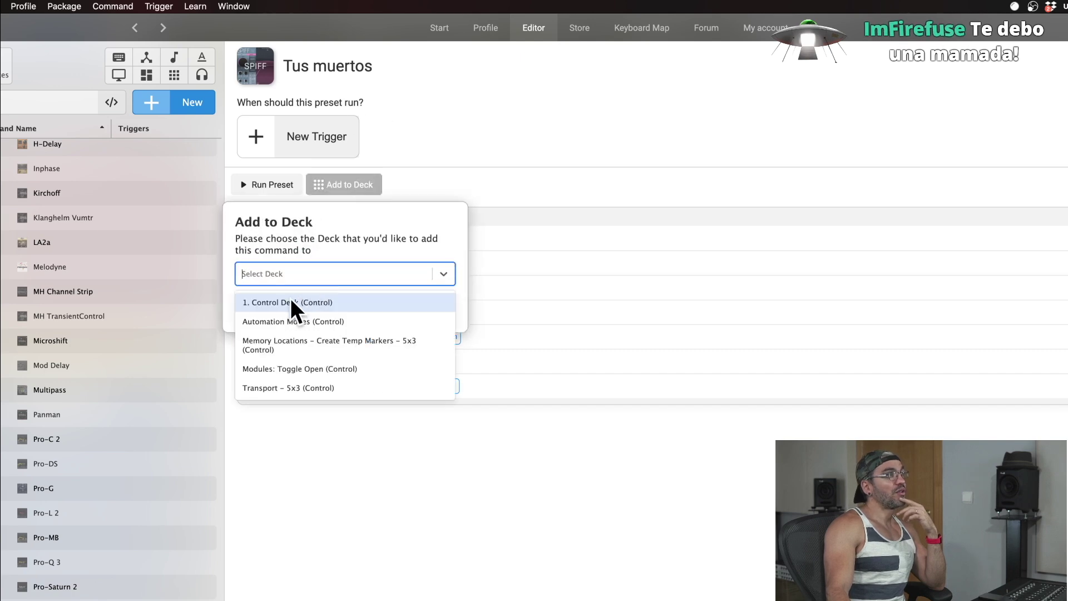
click(288, 302)
click(320, 308)
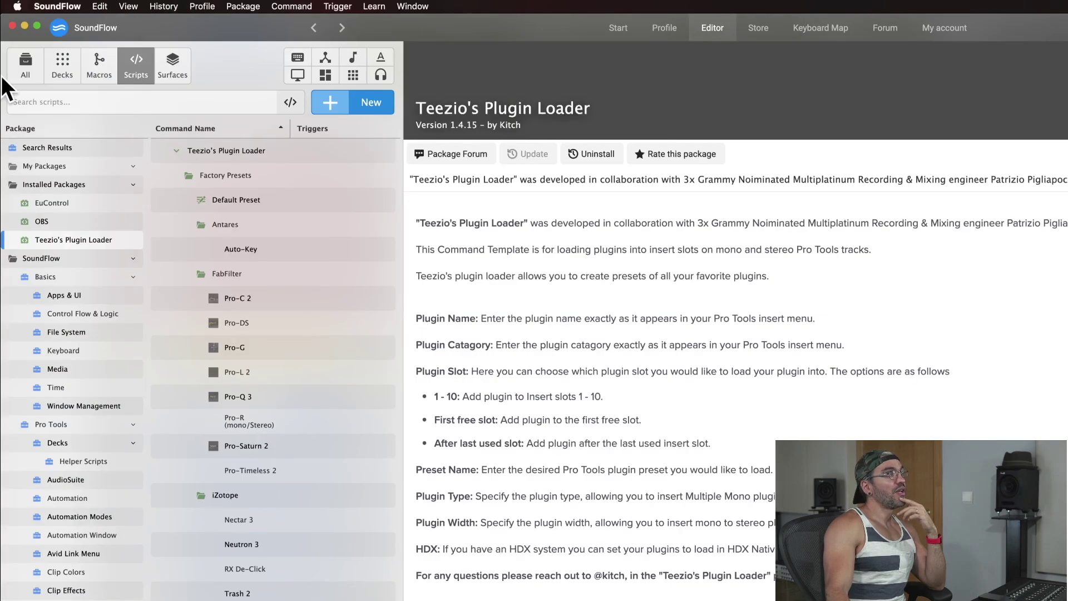
Step: Open the 1. Control Deck from the Control package's decks
click(62, 65)
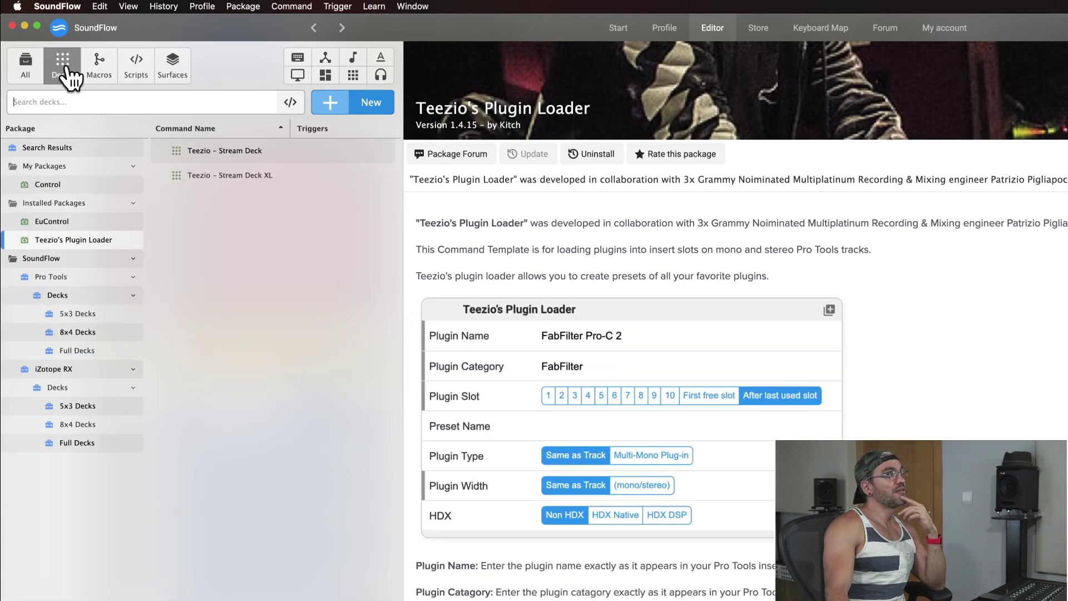
click(50, 182)
click(219, 148)
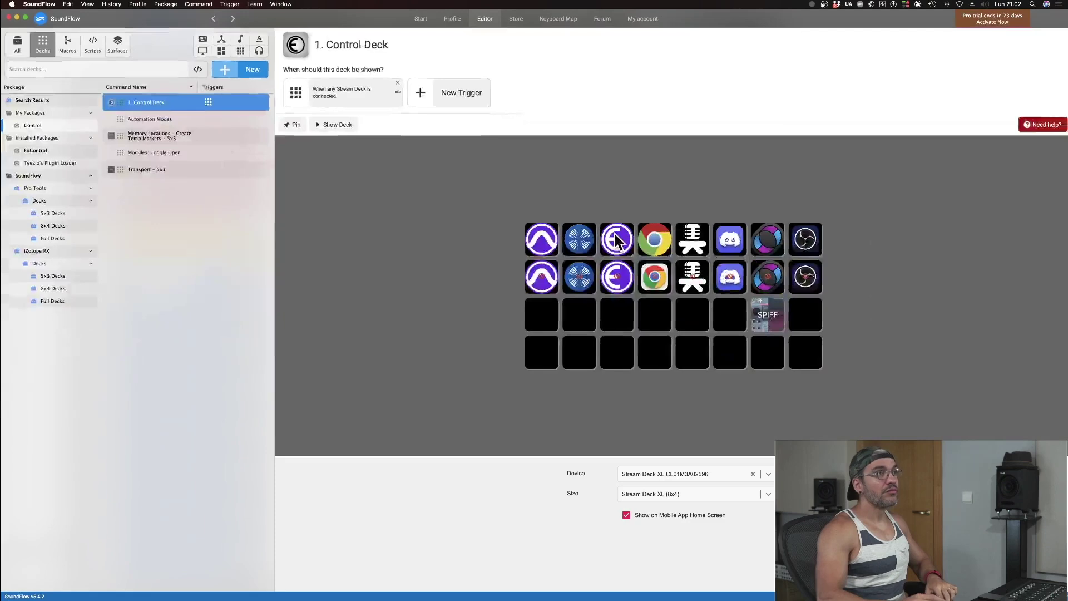
Step: Delete the SPIFF button from the third row of the 1. Control Deck
mouse_move(770, 319)
mouse_down()
mouse_move(722, 325)
mouse_move(768, 322)
mouse_up()
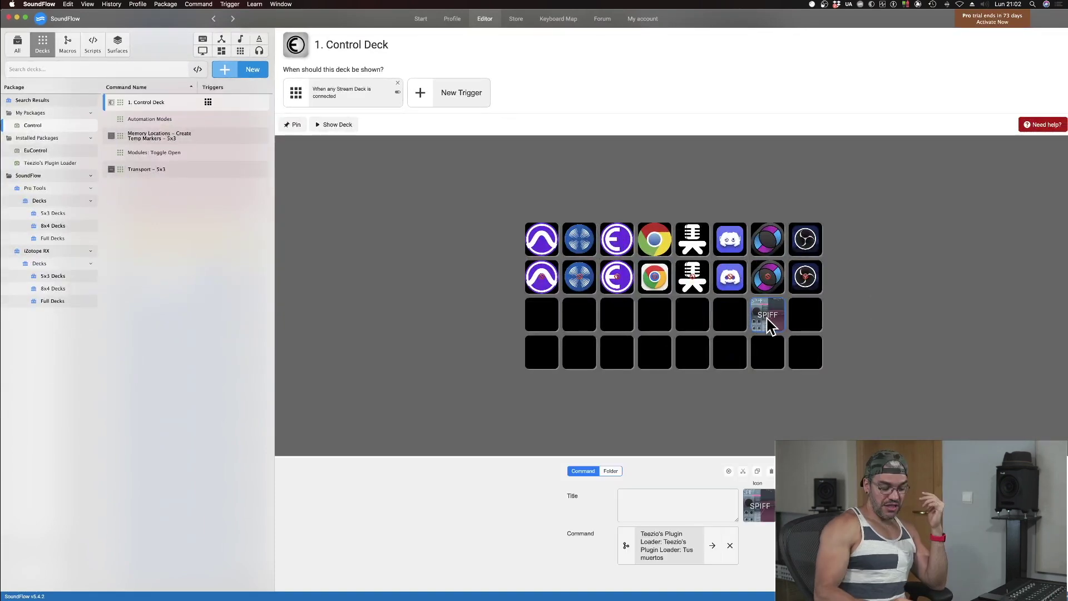
key(BackSpace)
key(Return)
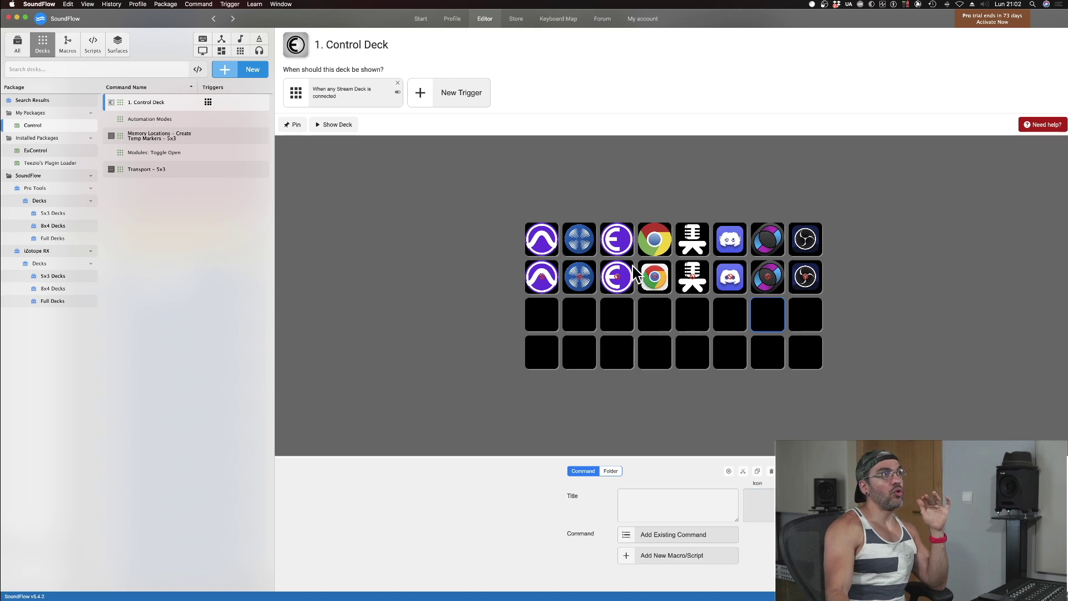
Step: Open the Pro Tools folder in the 1. Control Deck to view its buttons
click(548, 246)
double_click(549, 249)
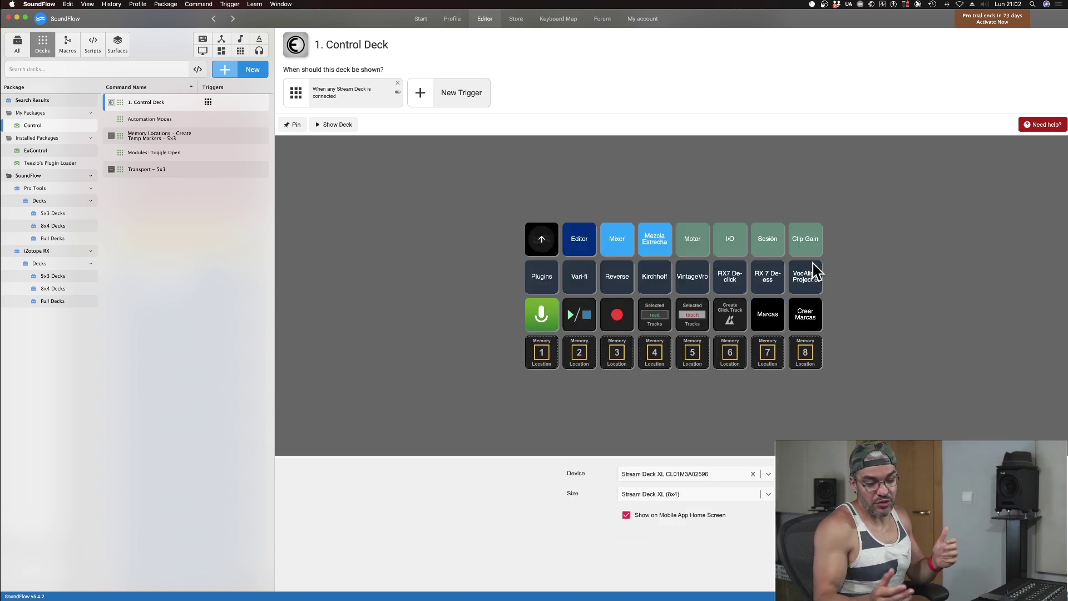